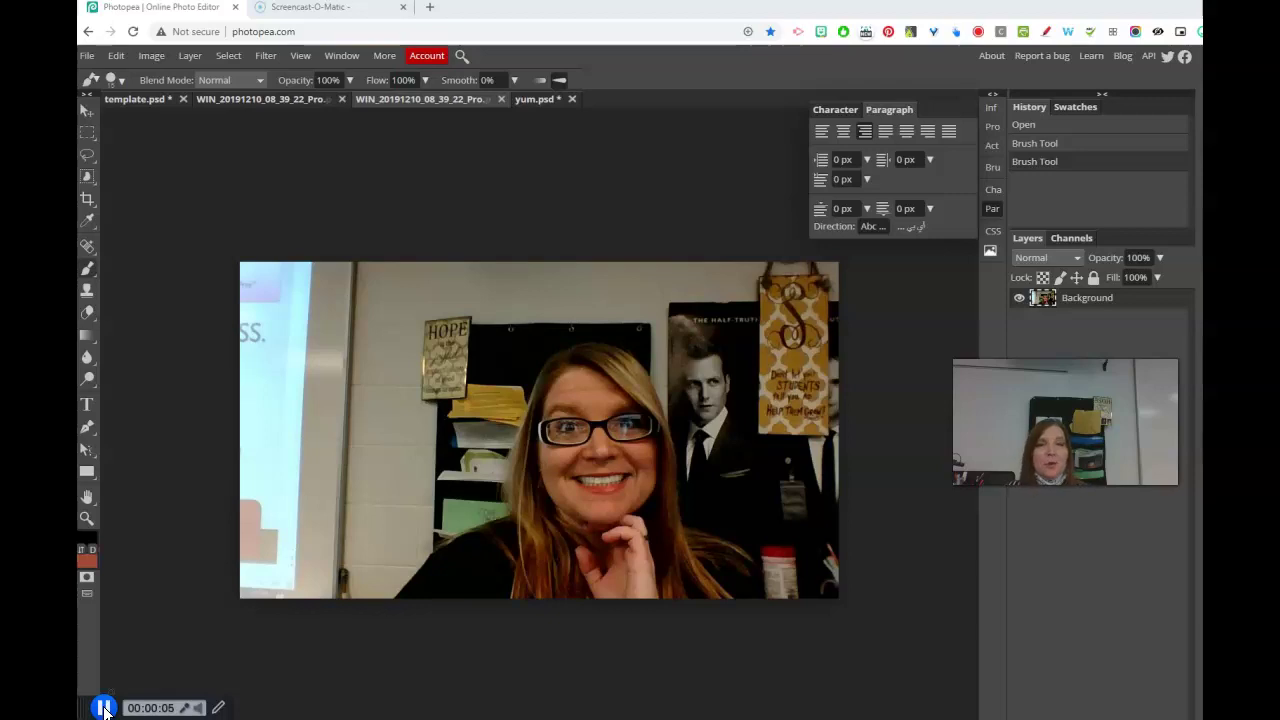
Switch from Photopea to Photoshop, where the portrait photo and yum.png are already open
{"action": "left_click", "coordinate": [120, 646]}
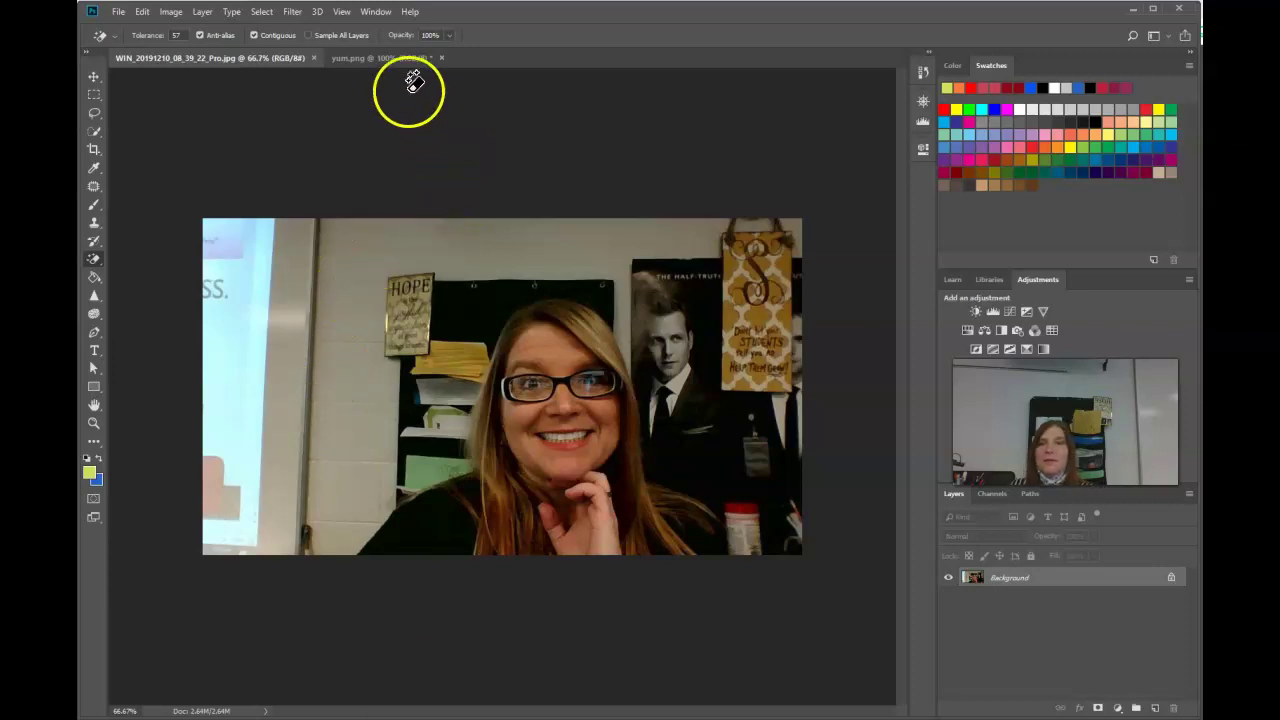
Select the Move tool and bring up the yum.png logo document
{"action": "left_click", "coordinate": [94, 77]}
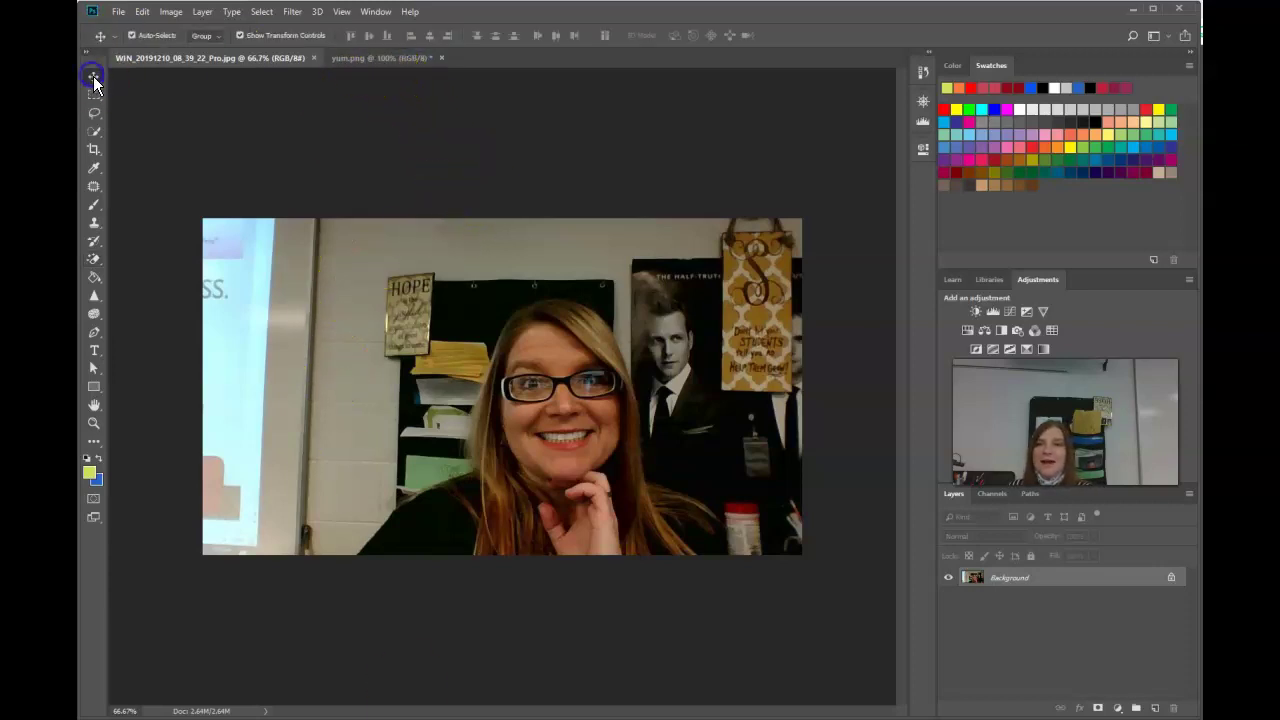
{"action": "left_click", "coordinate": [414, 57]}
{"action": "left_click", "coordinate": [263, 57]}
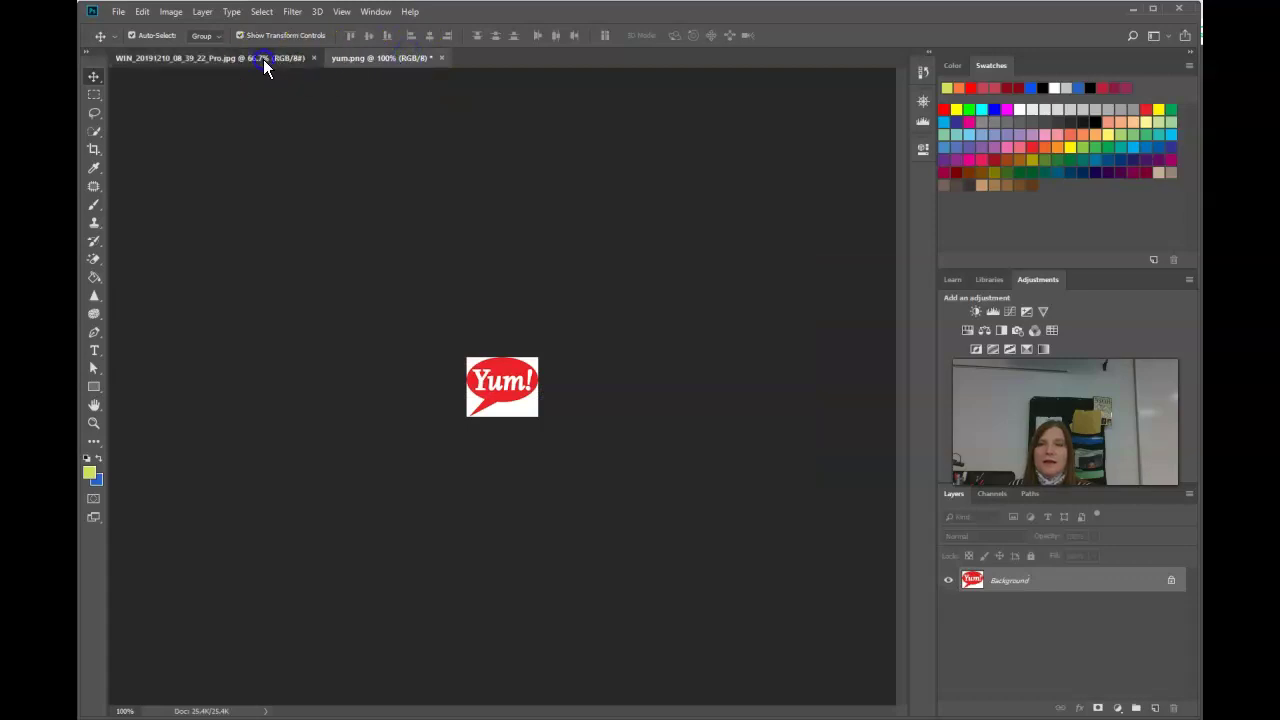
{"action": "left_click", "coordinate": [377, 58]}
{"action": "left_click", "coordinate": [257, 58]}
{"action": "left_click", "coordinate": [397, 59]}
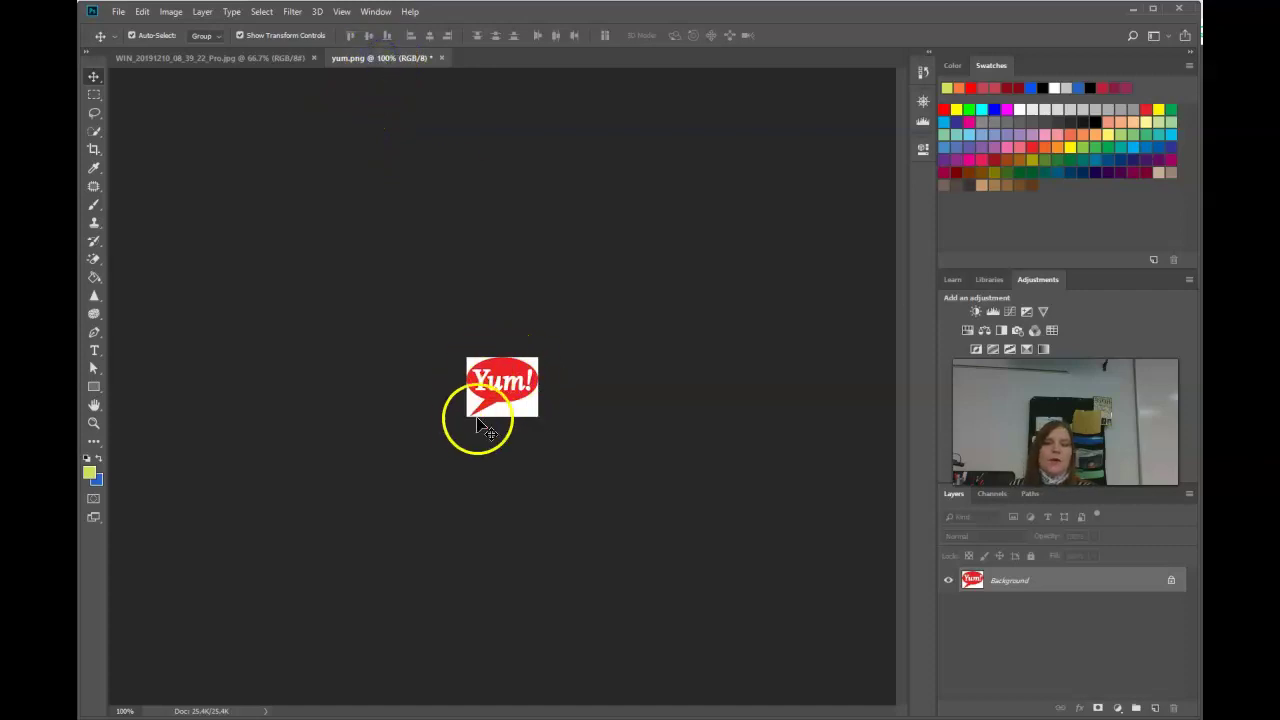
Zoom the Yum! logo view in to 300%
{"action": "left_click", "coordinate": [93, 424]}
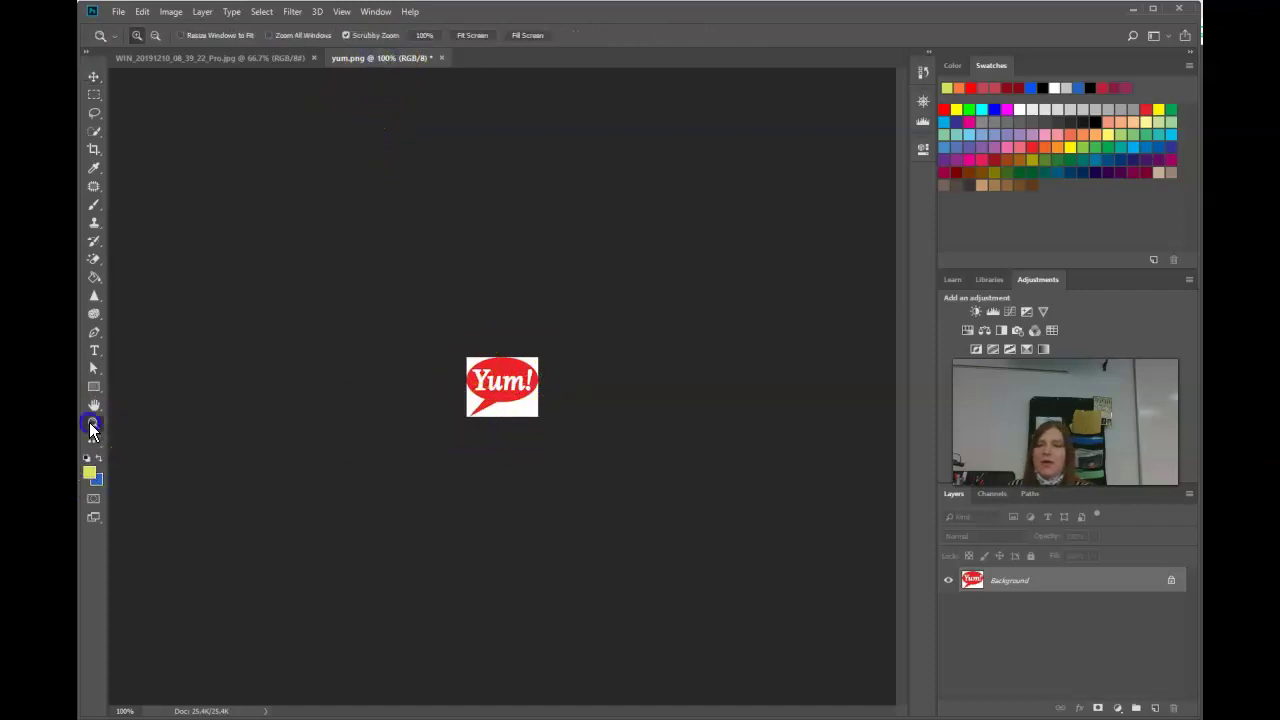
{"action": "left_click", "coordinate": [570, 427]}
{"action": "left_click", "coordinate": [600, 414]}
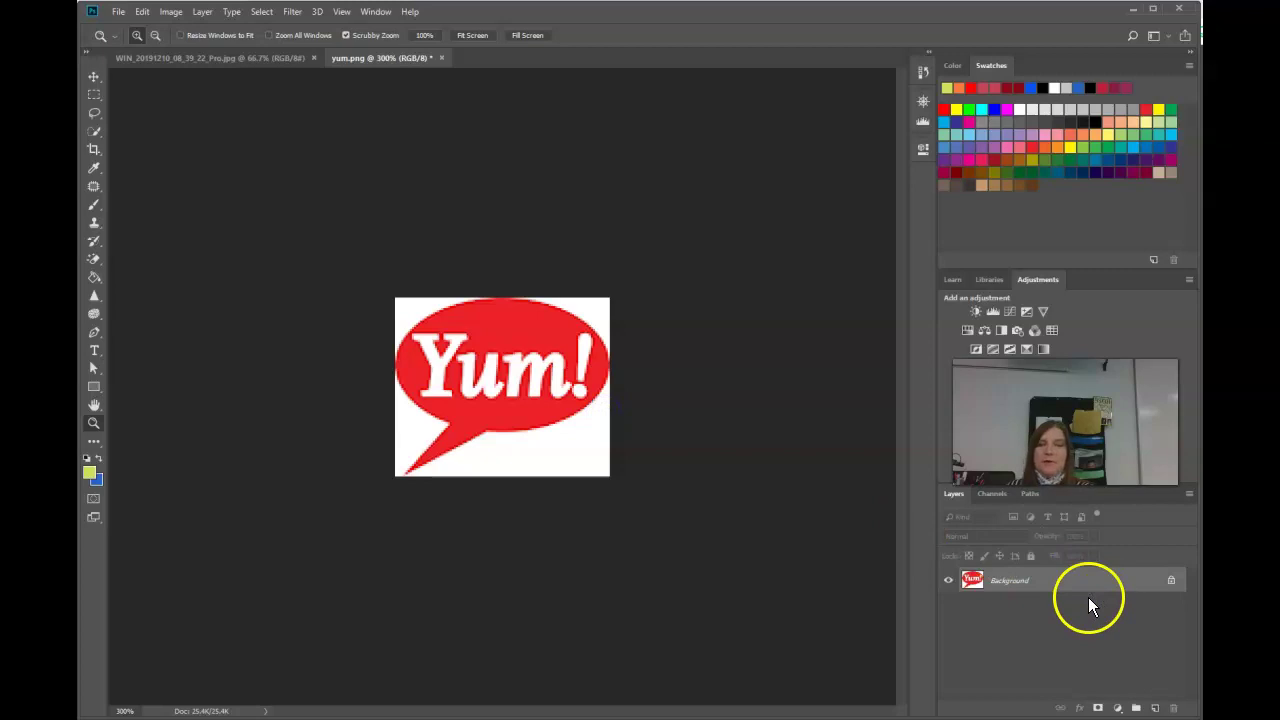
Unlock the Background layer into Layer 0 and pick the Magic Eraser Tool
{"action": "left_click", "coordinate": [1171, 584]}
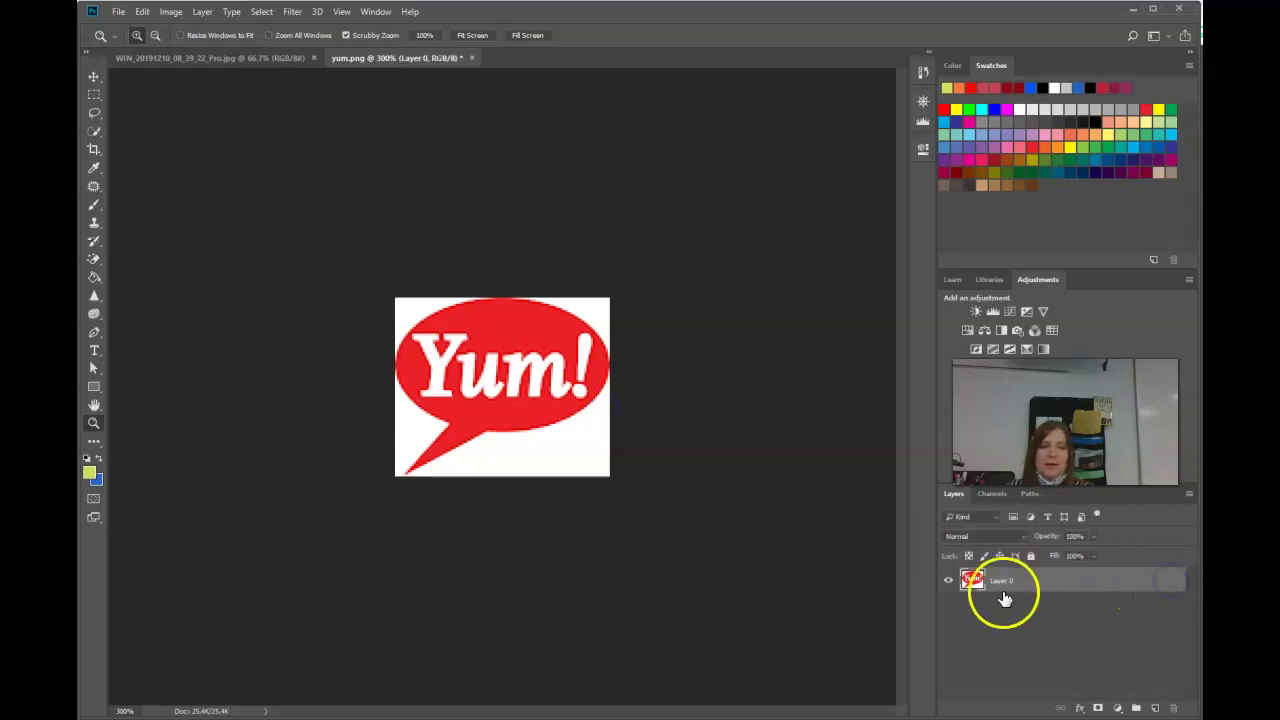
{"action": "left_click", "coordinate": [95, 261]}
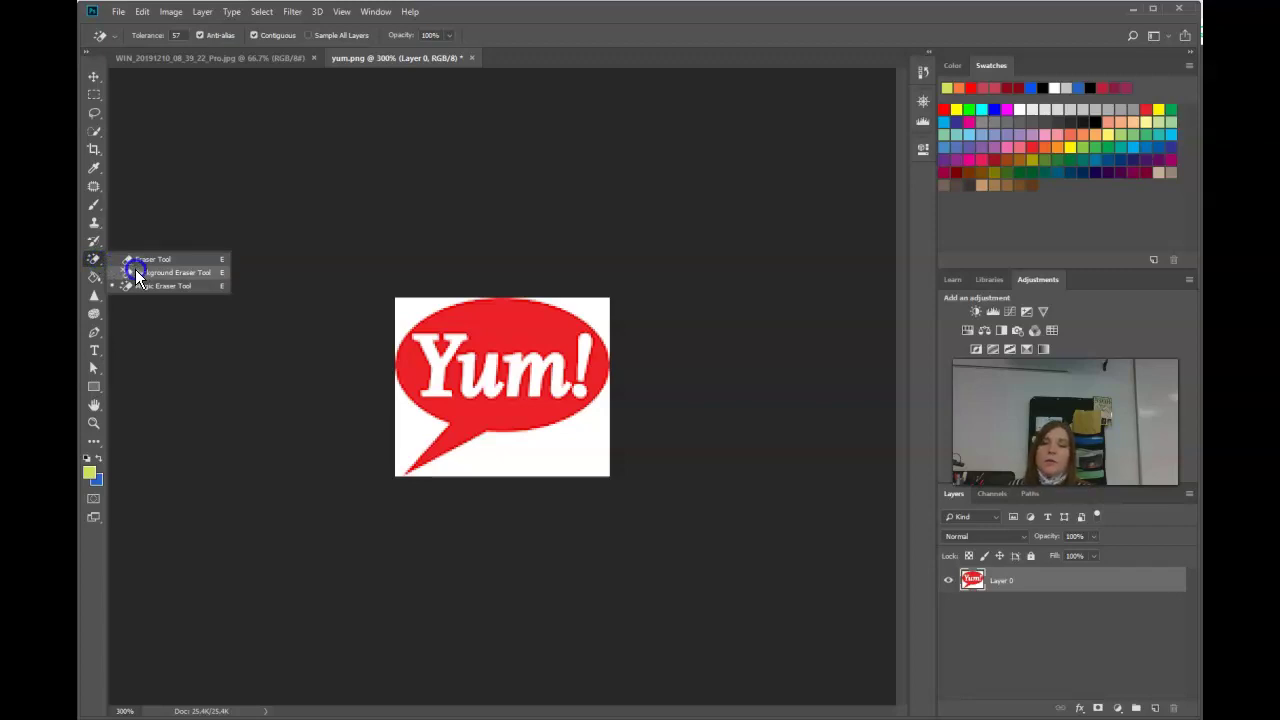
{"action": "left_click_drag", "start_coordinate": [135, 269], "coordinate": [146, 292]}
Erase the white corners, bottom and tail areas around the Yum! speech bubble
{"action": "left_click", "coordinate": [410, 316]}
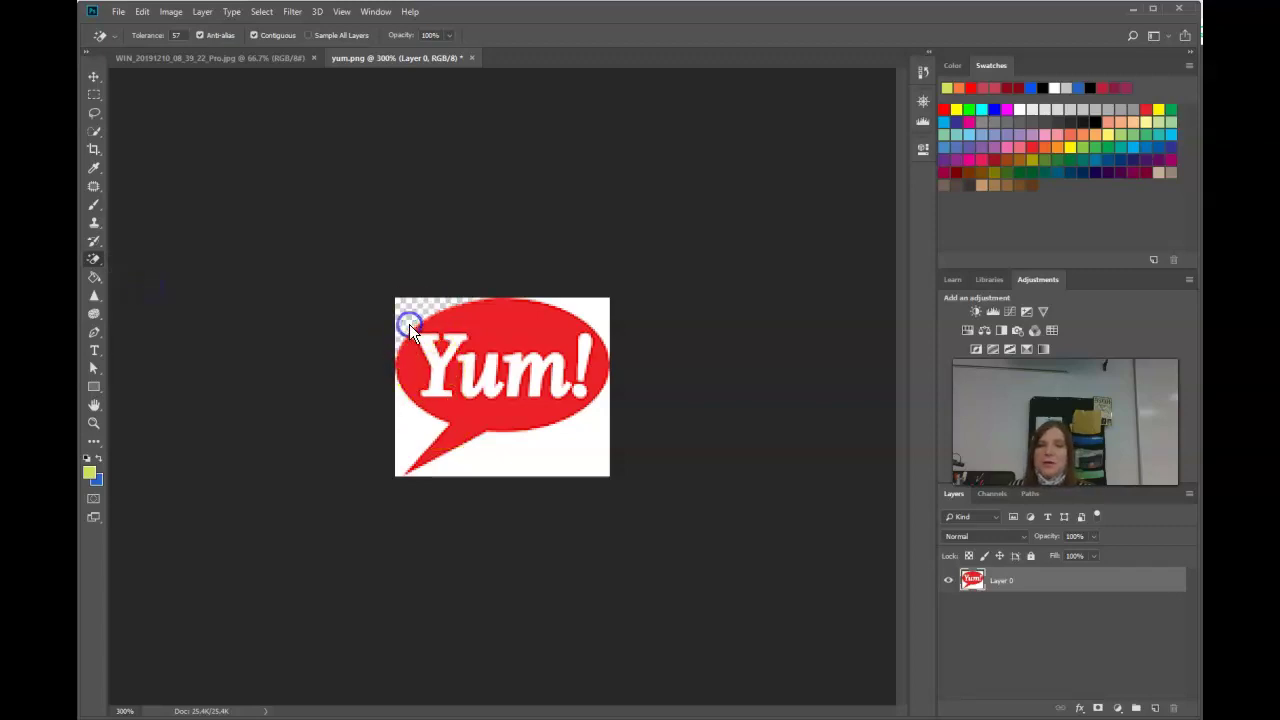
{"action": "left_click", "coordinate": [597, 305]}
{"action": "left_click", "coordinate": [591, 449]}
{"action": "left_click", "coordinate": [414, 434]}
{"action": "left_click", "coordinate": [586, 400]}
{"action": "left_click", "coordinate": [565, 362]}
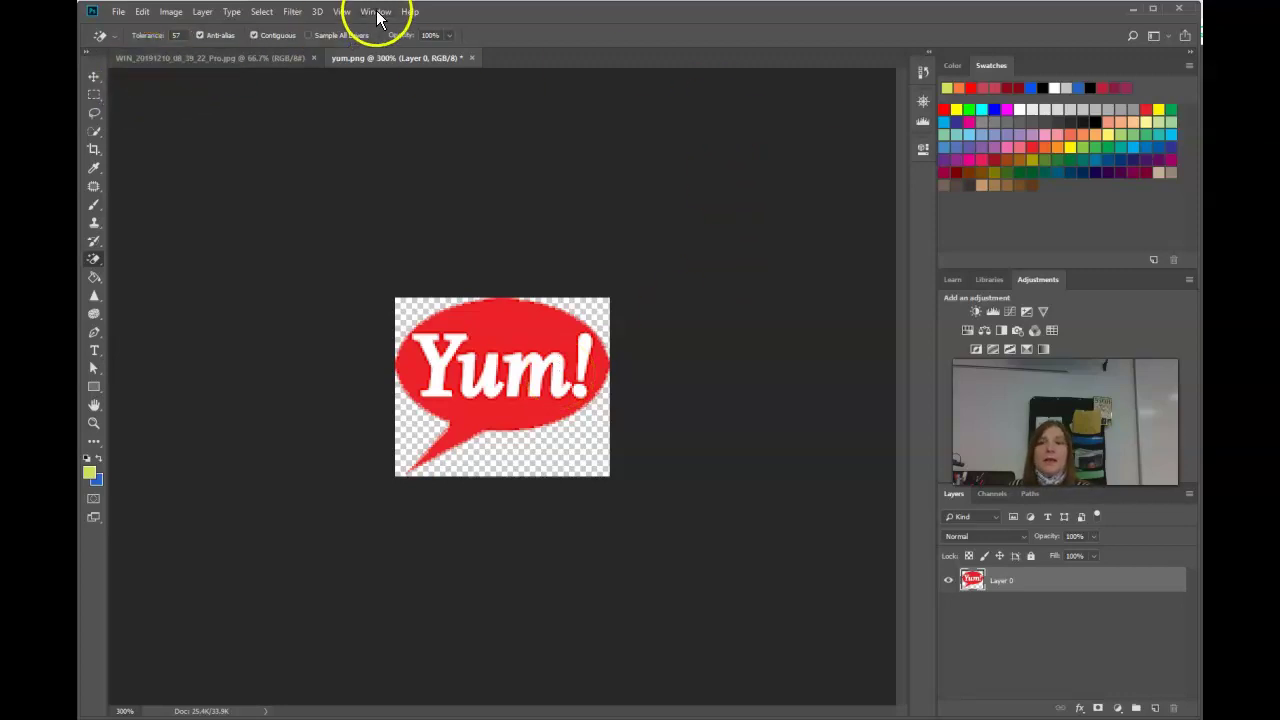
{"action": "left_click", "coordinate": [344, 12]}
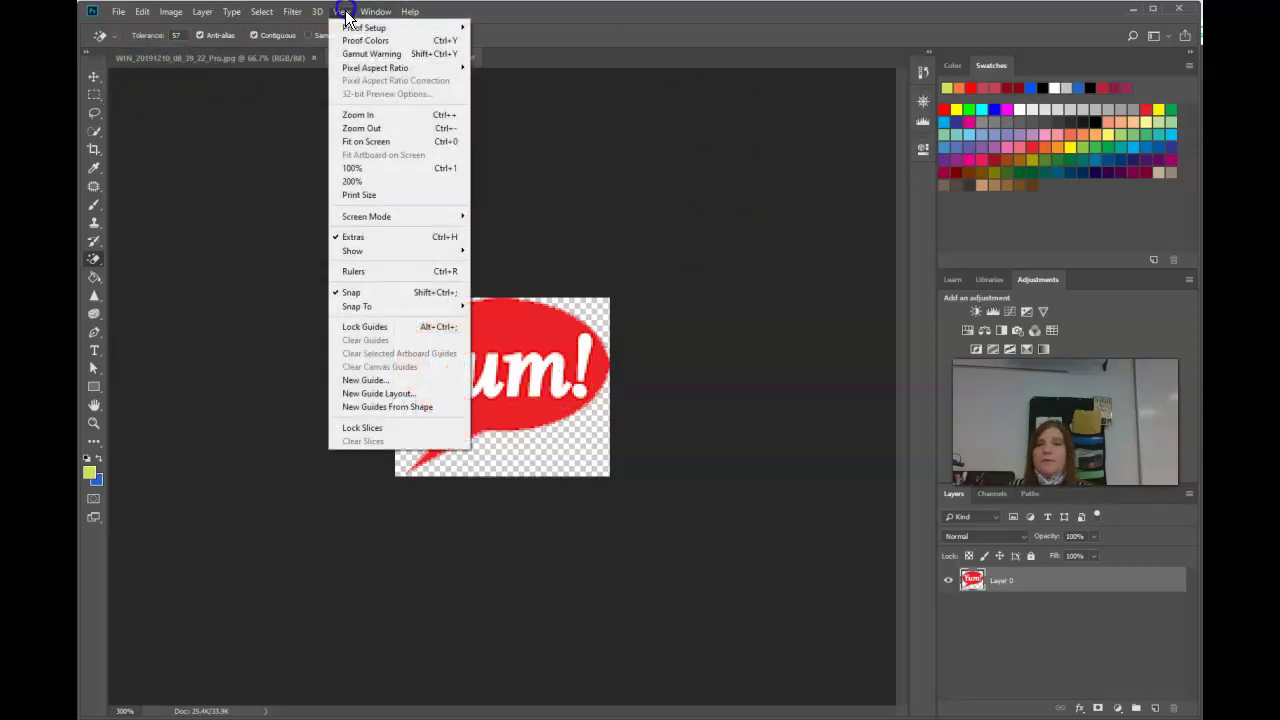
{"action": "left_click", "coordinate": [372, 13]}
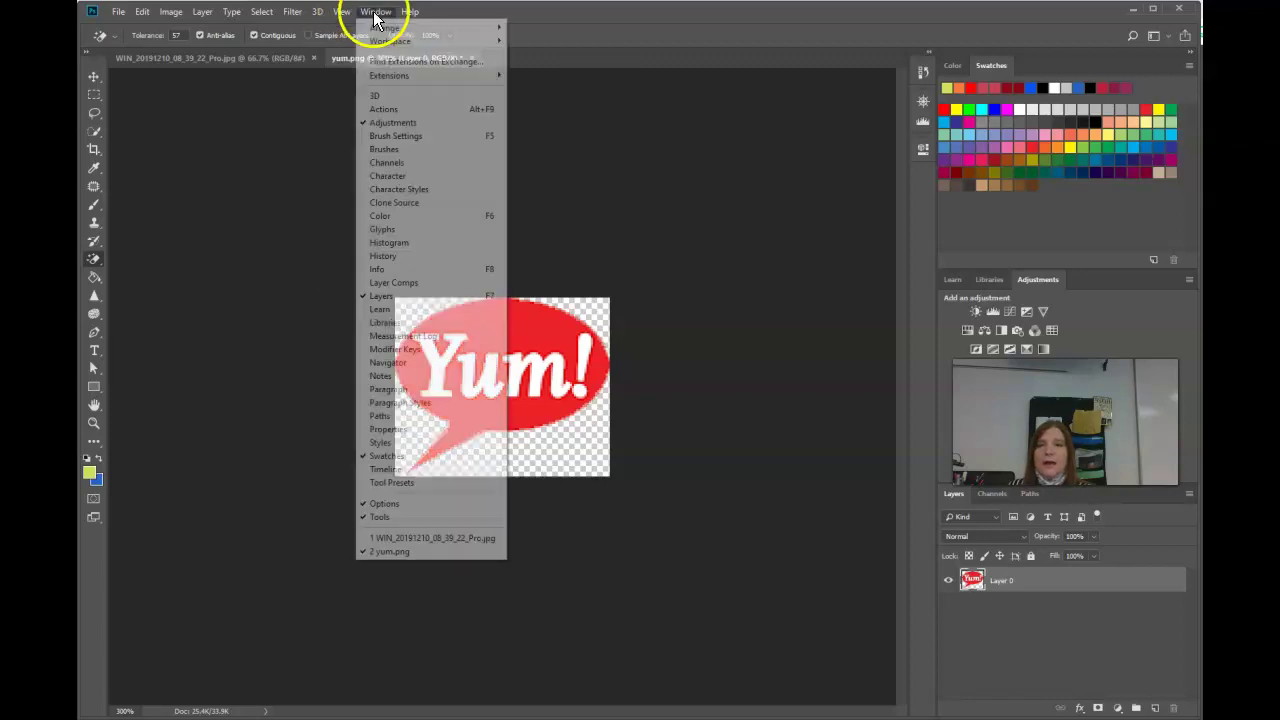
{"action": "mouse_move", "coordinate": [384, 27]}
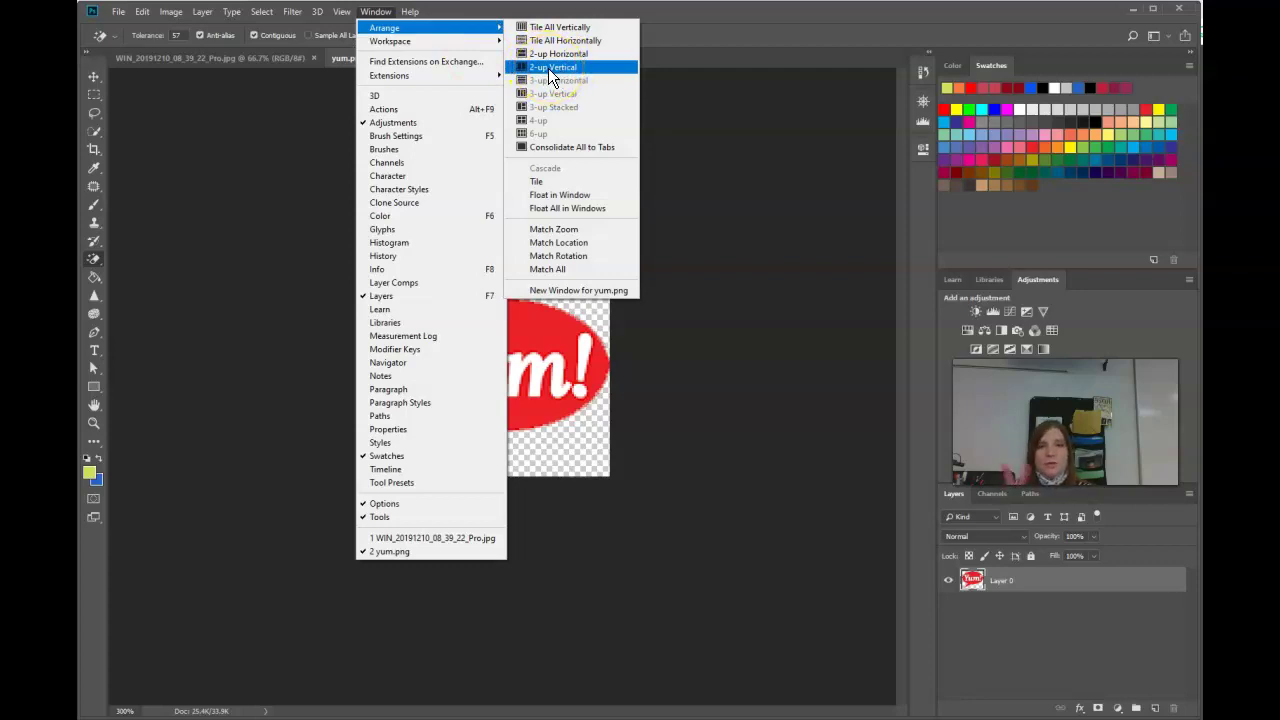
{"action": "left_click", "coordinate": [548, 68]}
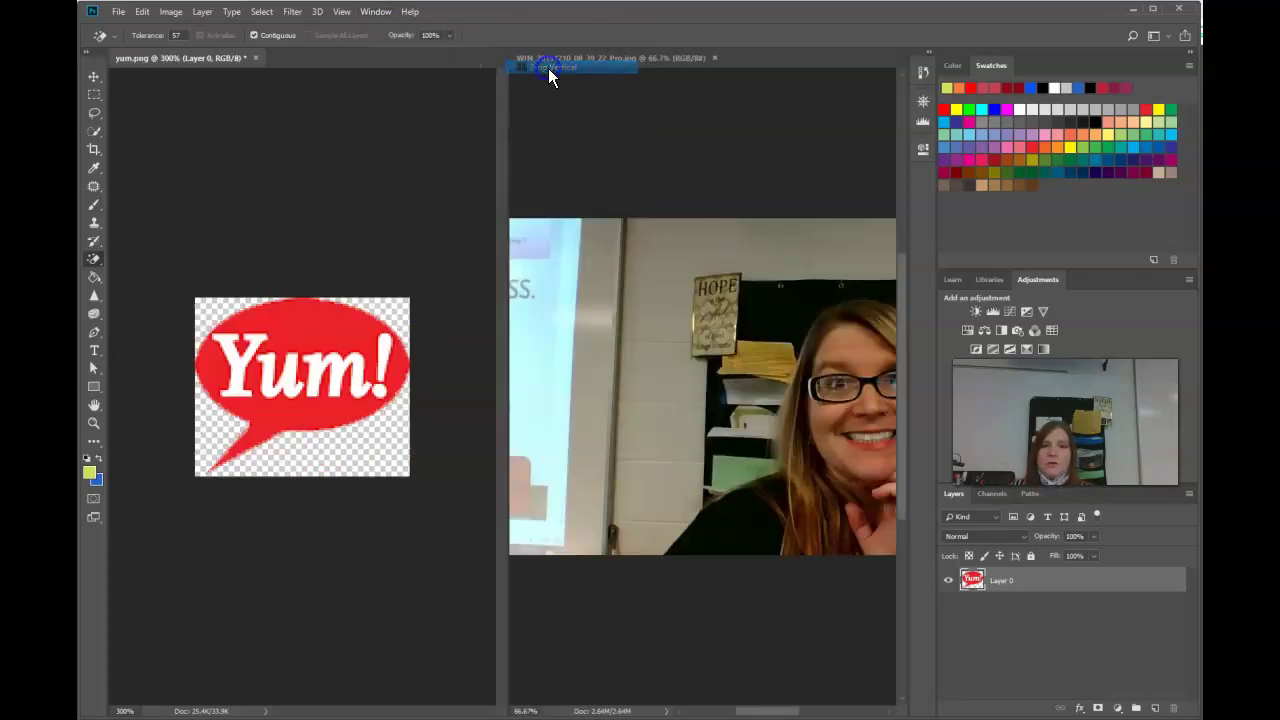
{"action": "left_click", "coordinate": [340, 12]}
{"action": "mouse_move", "coordinate": [375, 12]}
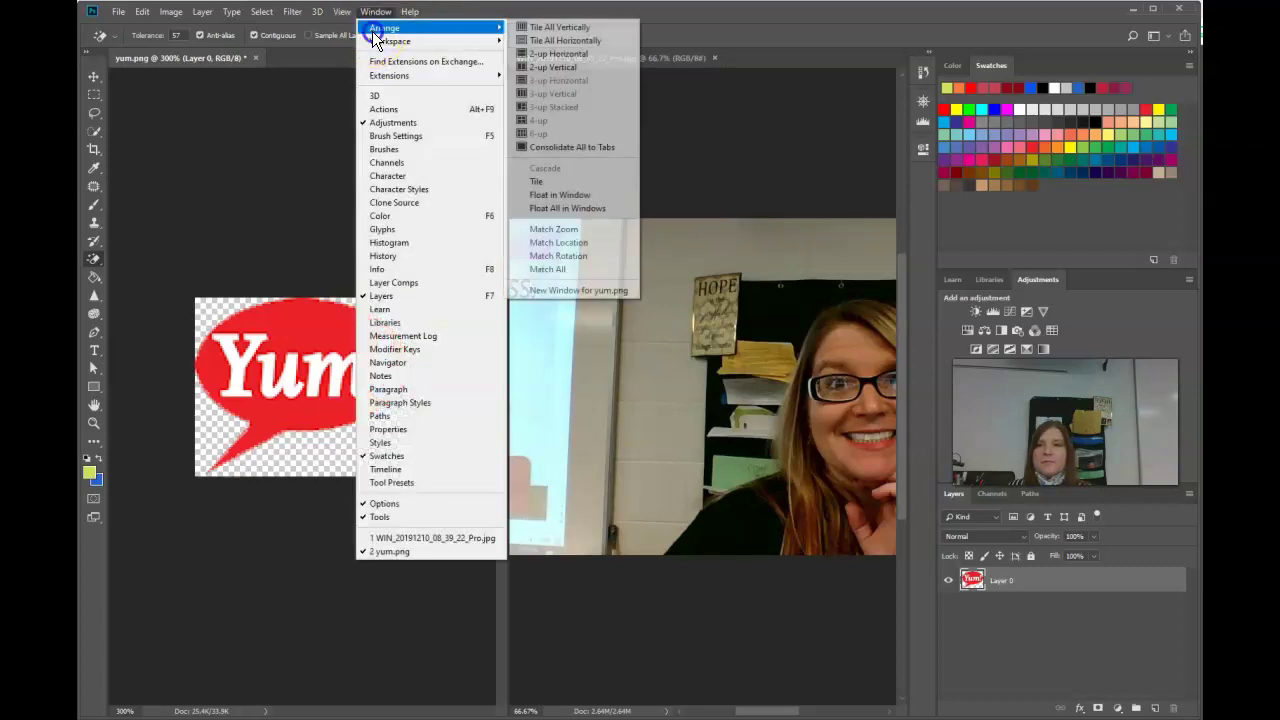
{"action": "left_click", "coordinate": [551, 147]}
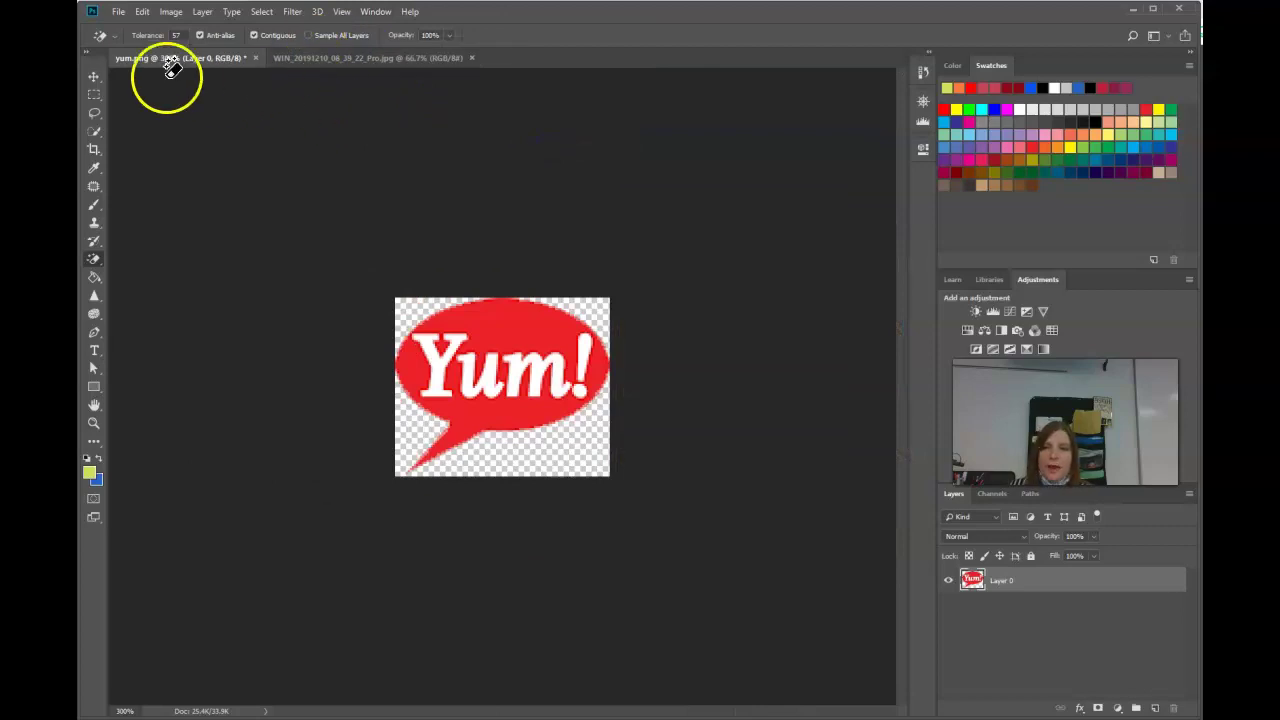
Float the yum.png window and drag the logo onto the portrait photo as a new layer
{"action": "left_click_drag", "start_coordinate": [170, 60], "coordinate": [696, 110]}
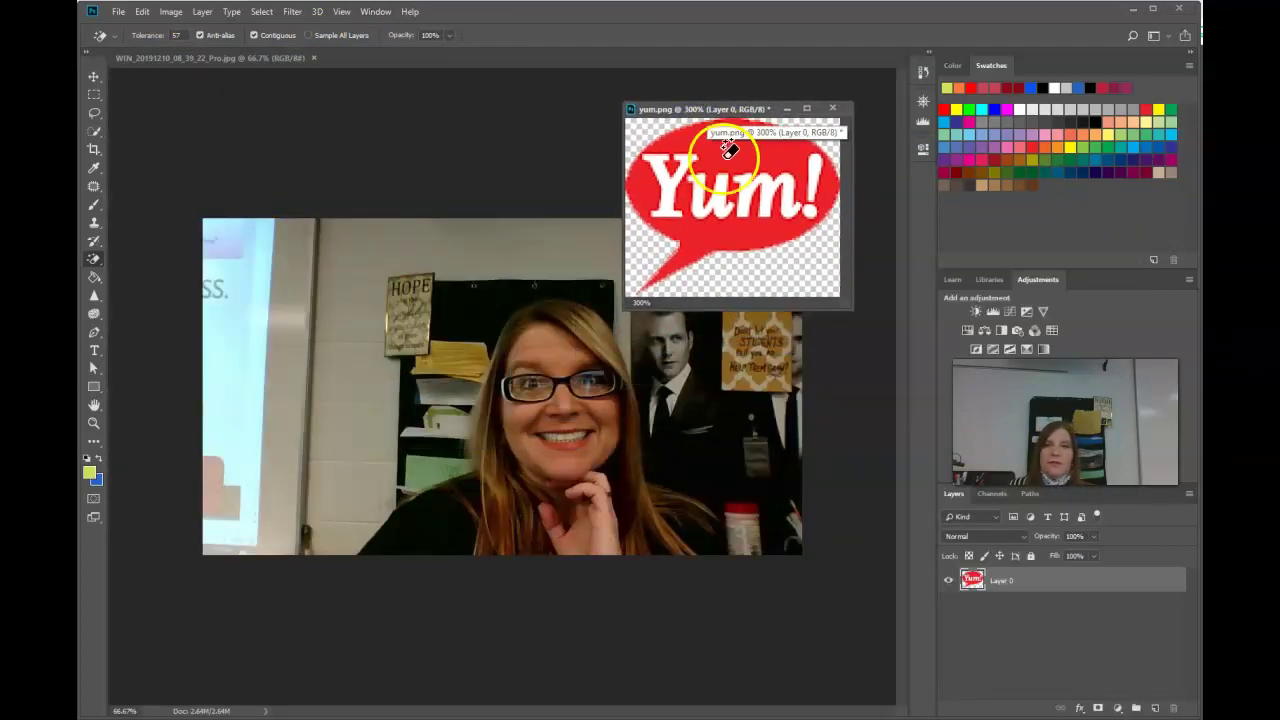
{"action": "left_click", "coordinate": [91, 82]}
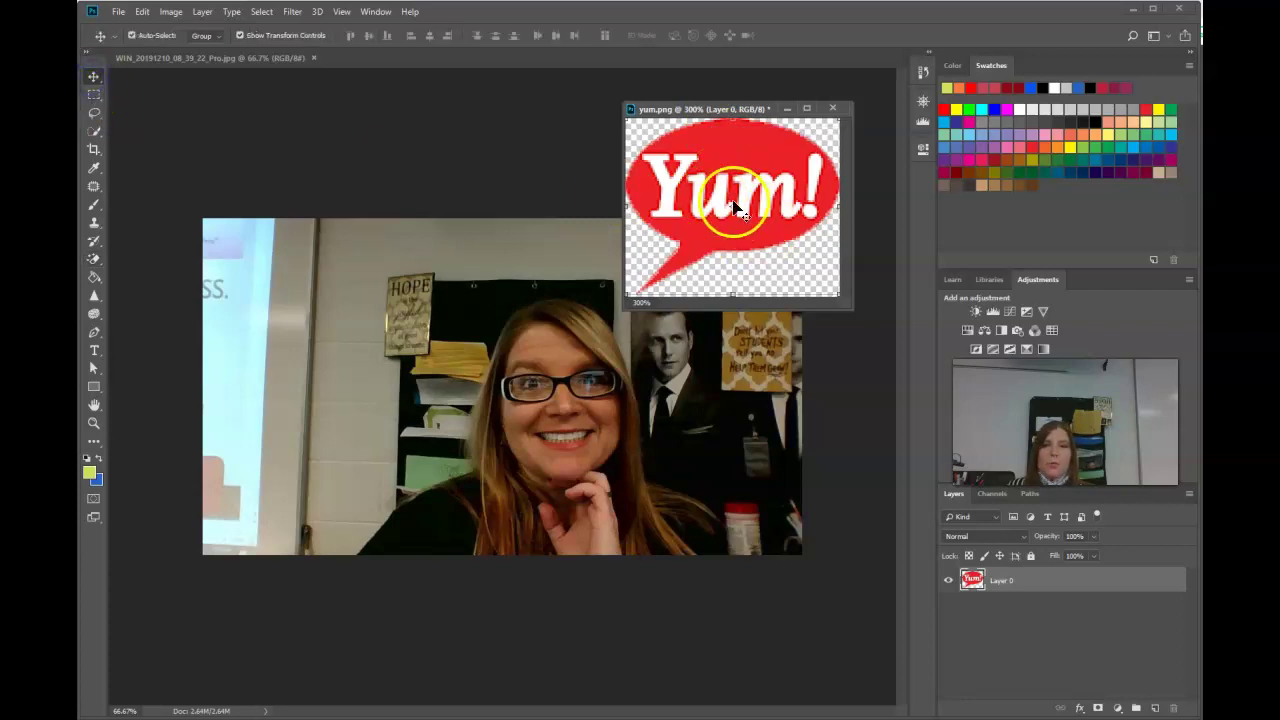
{"action": "left_click_drag", "start_coordinate": [735, 207], "coordinate": [437, 272]}
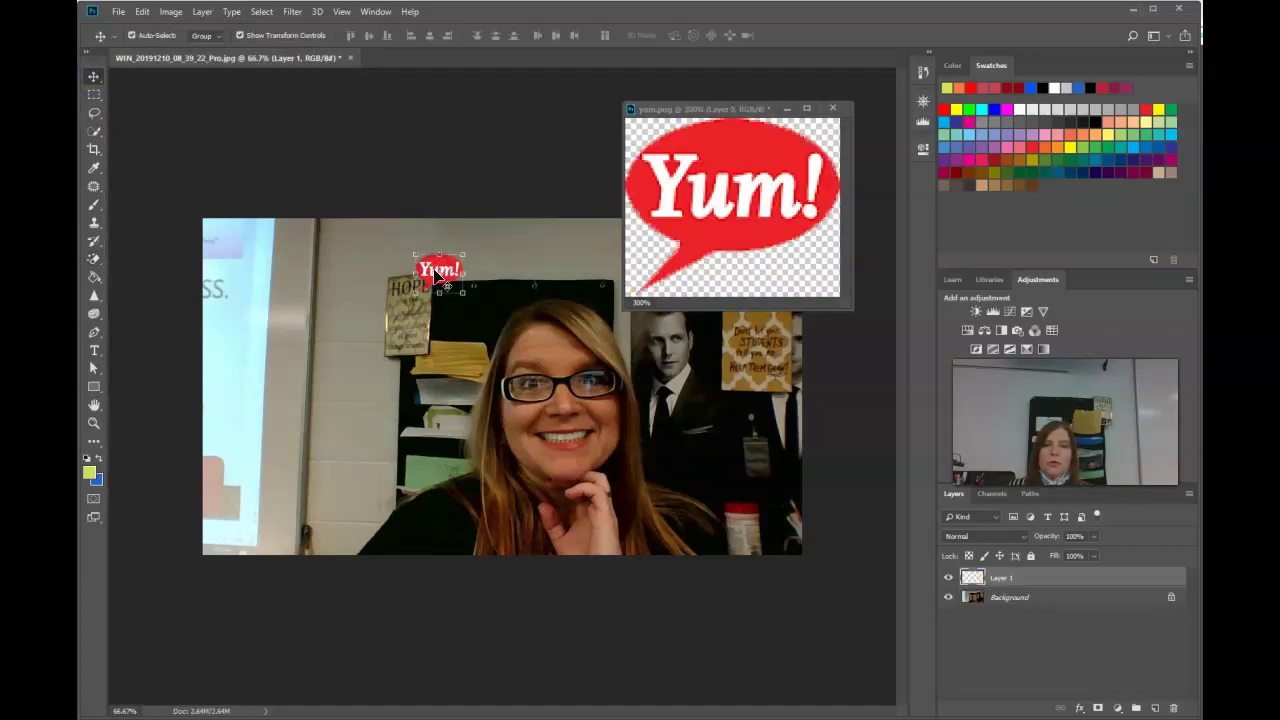
Free-transform the logo onto the poster at the photo's right and commit
{"action": "key", "text": "ctrl+t"}
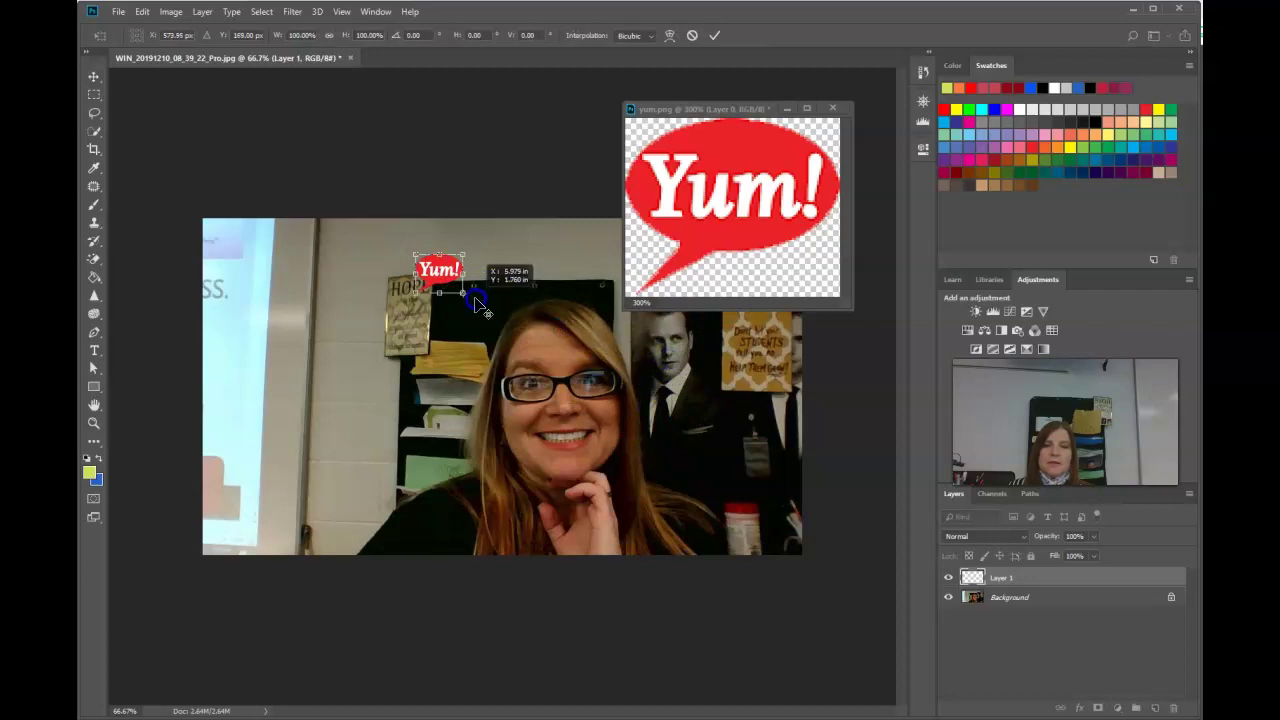
{"action": "left_click_drag", "start_coordinate": [452, 268], "coordinate": [704, 350]}
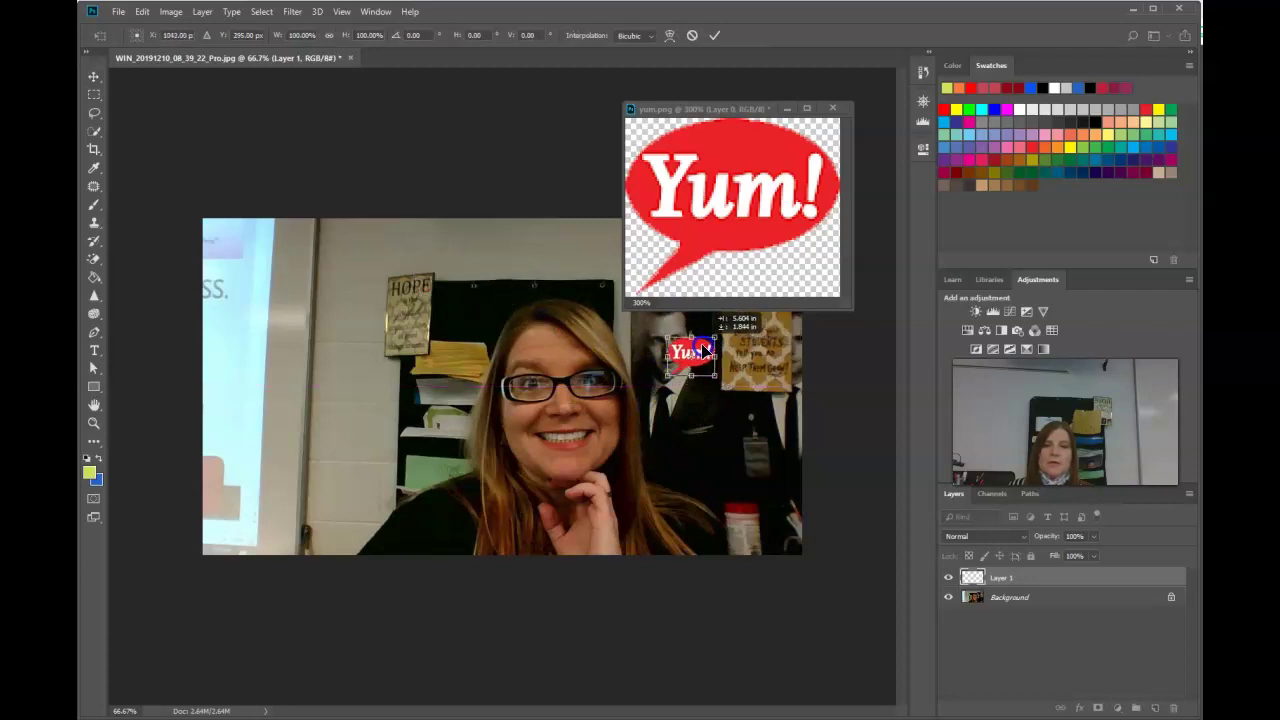
{"action": "left_click", "coordinate": [723, 41]}
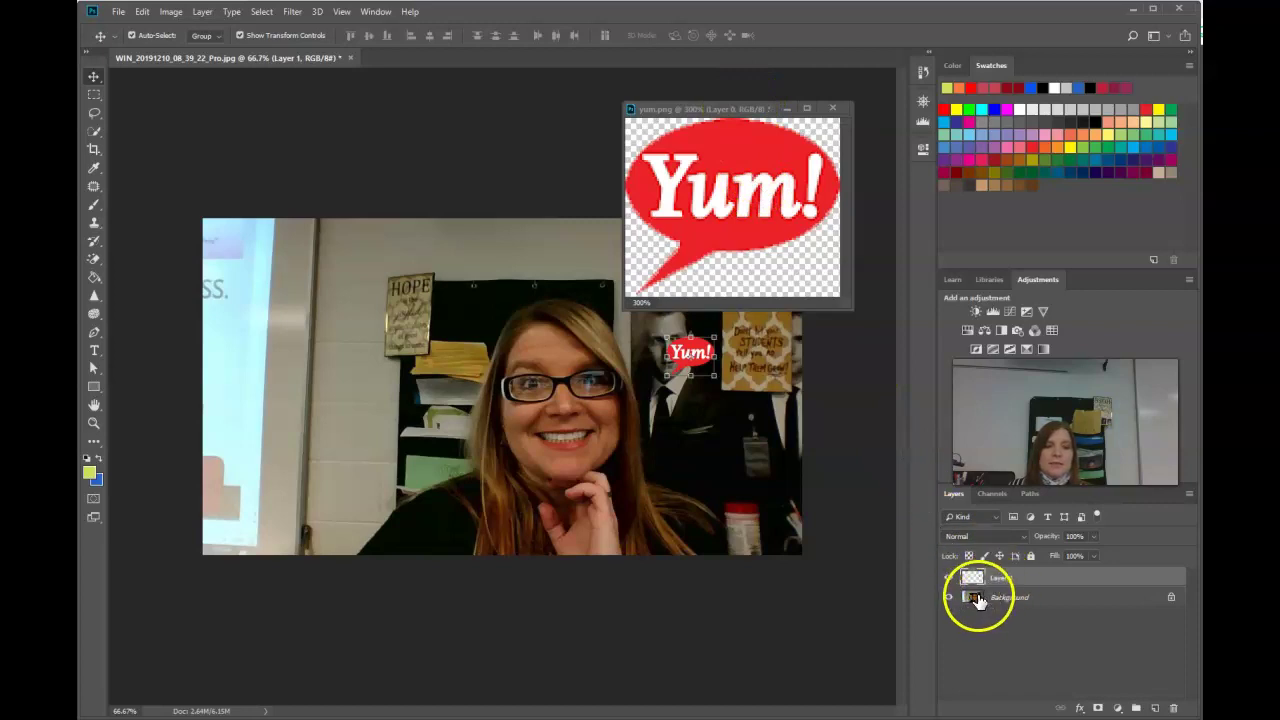
Add a second logo layer to the portrait beside the man's chest, then switch to Photopea
{"action": "left_click", "coordinate": [772, 110]}
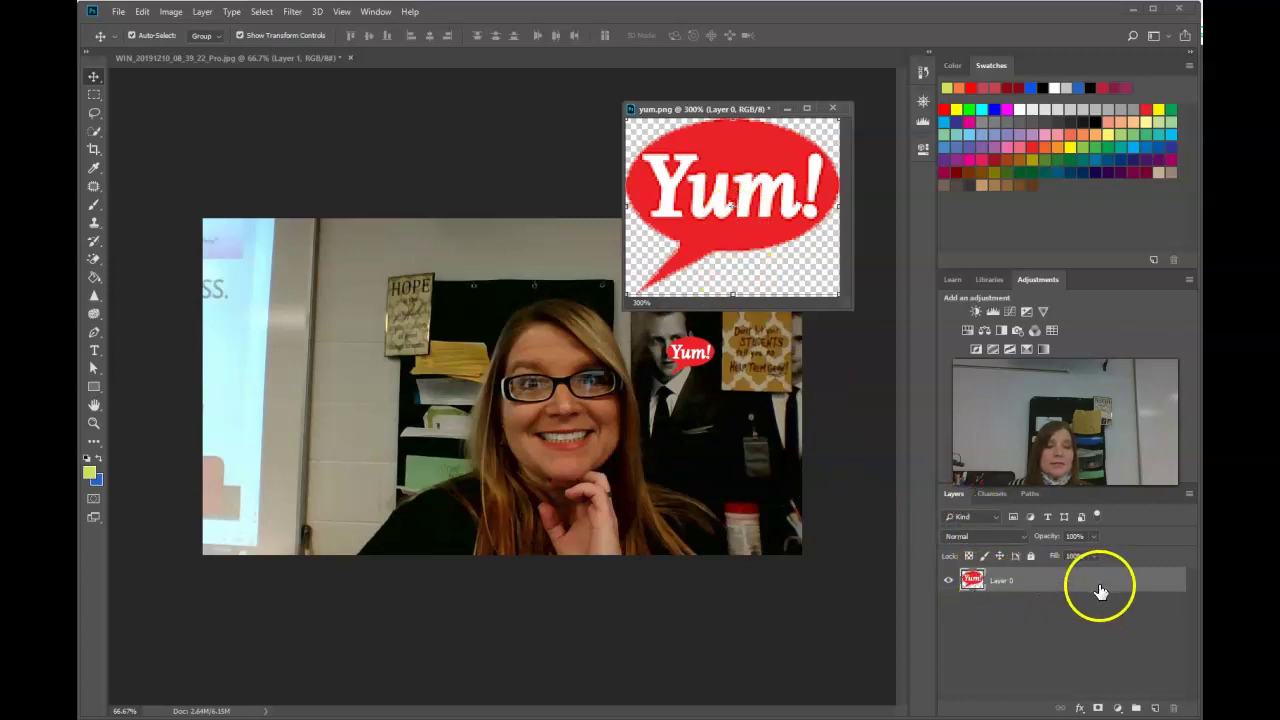
{"action": "left_click_drag", "start_coordinate": [1100, 590], "coordinate": [524, 424]}
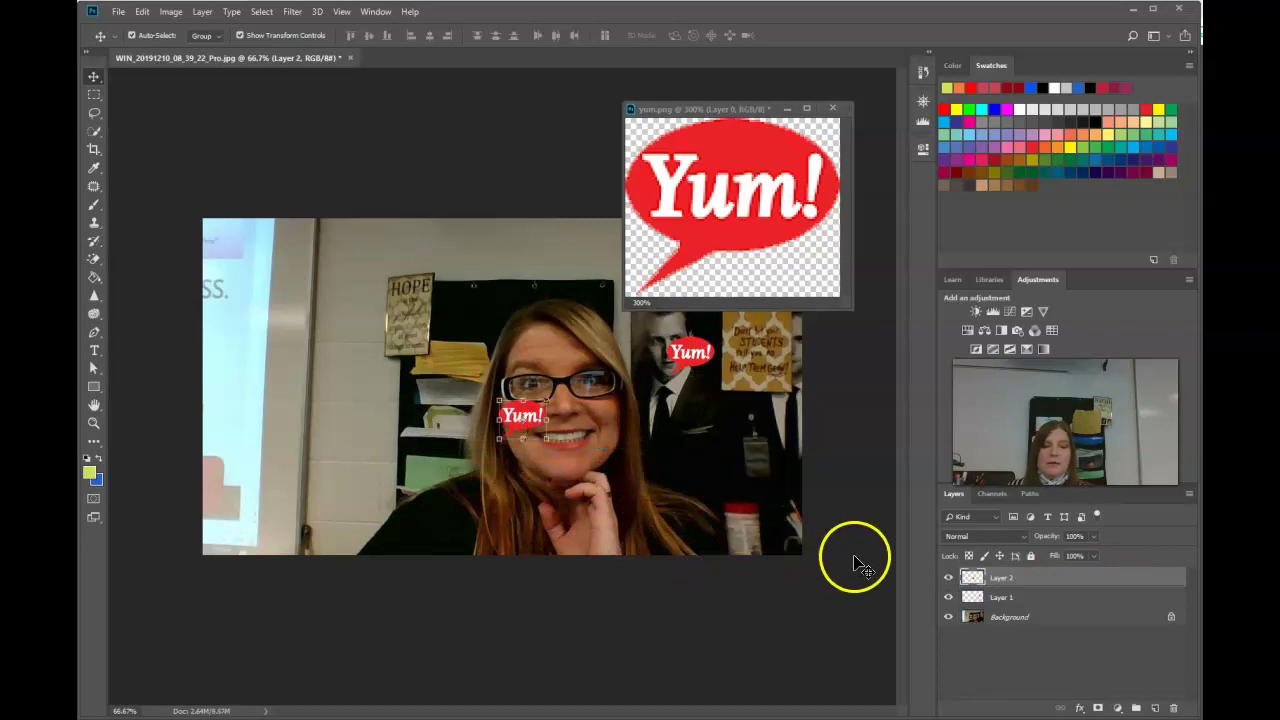
{"action": "left_click_drag", "start_coordinate": [535, 430], "coordinate": [688, 430]}
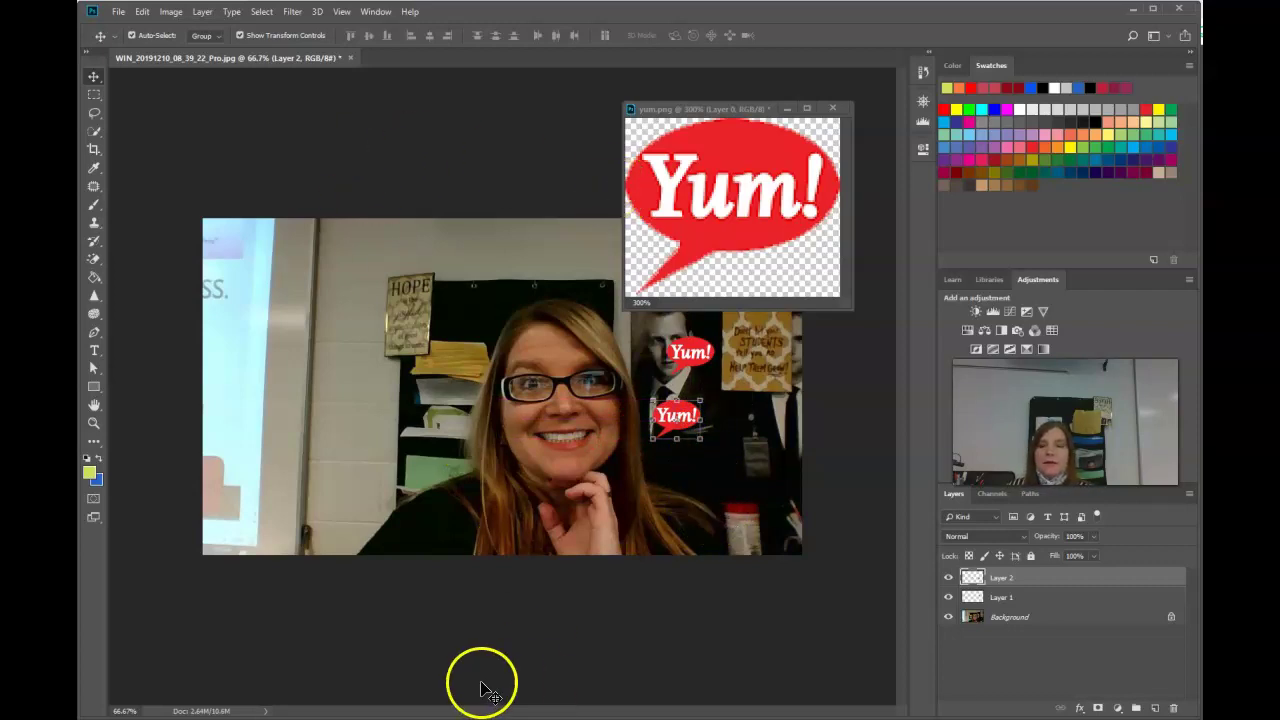
{"action": "mouse_move", "coordinate": [428, 715]}
{"action": "left_click", "coordinate": [428, 686]}
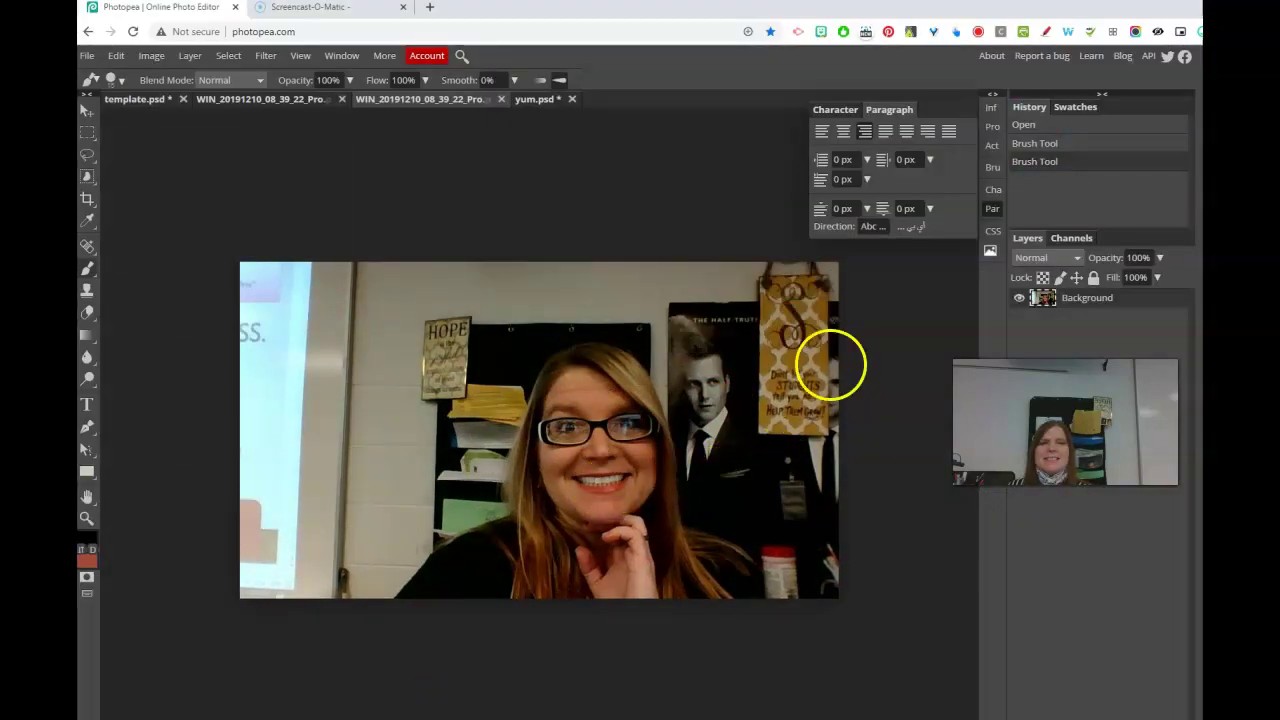
Open yum.psd, zoom in three steps, and select the Background Eraser
{"action": "left_click", "coordinate": [541, 102]}
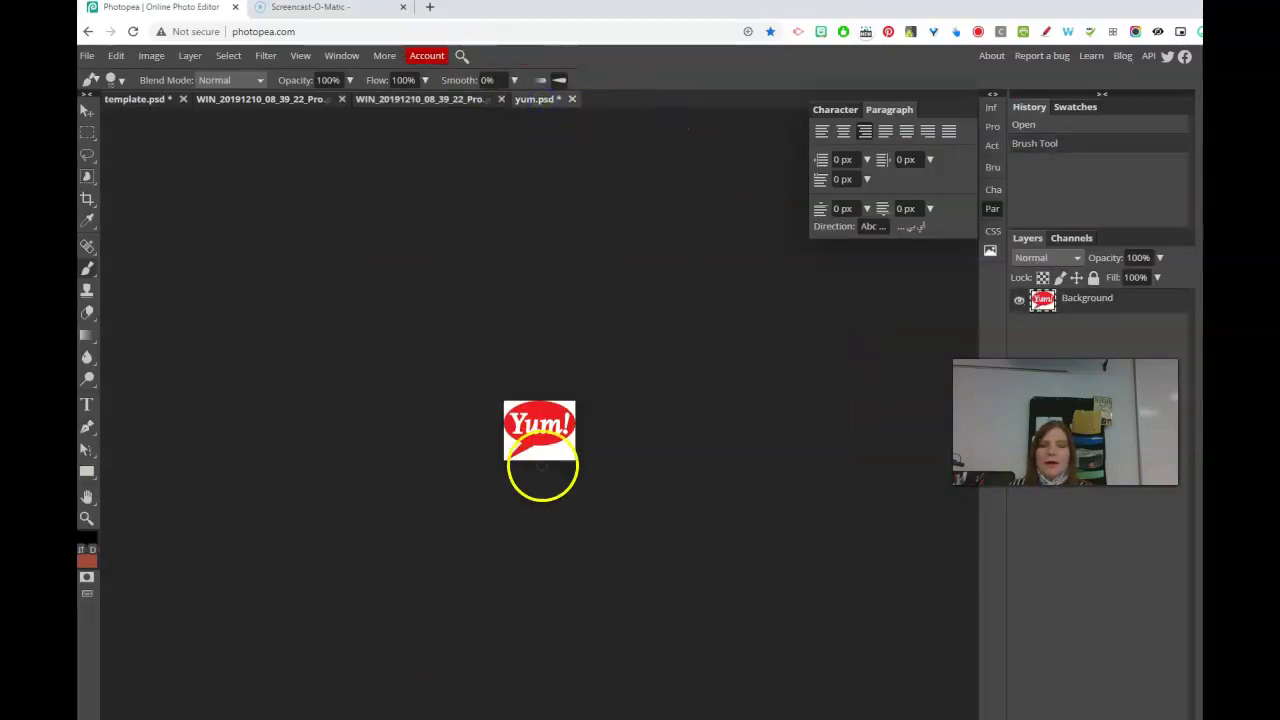
{"action": "right_click", "coordinate": [88, 314]}
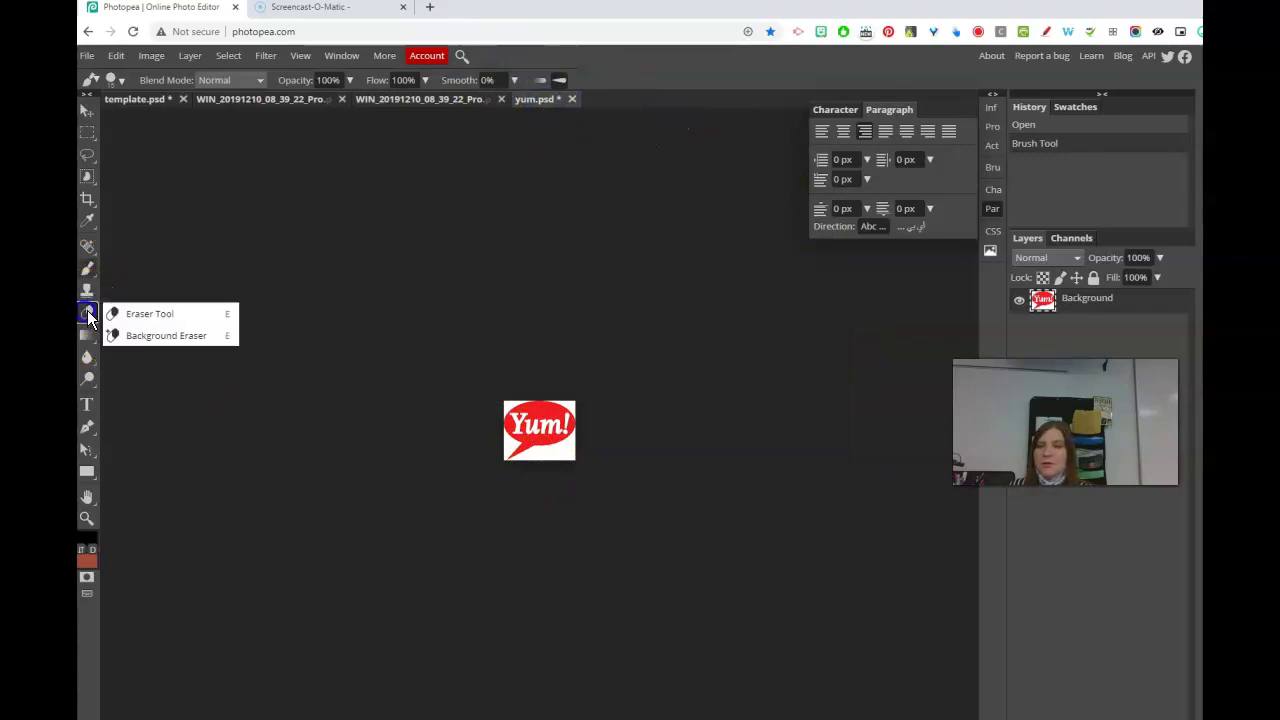
{"action": "left_click", "coordinate": [131, 337]}
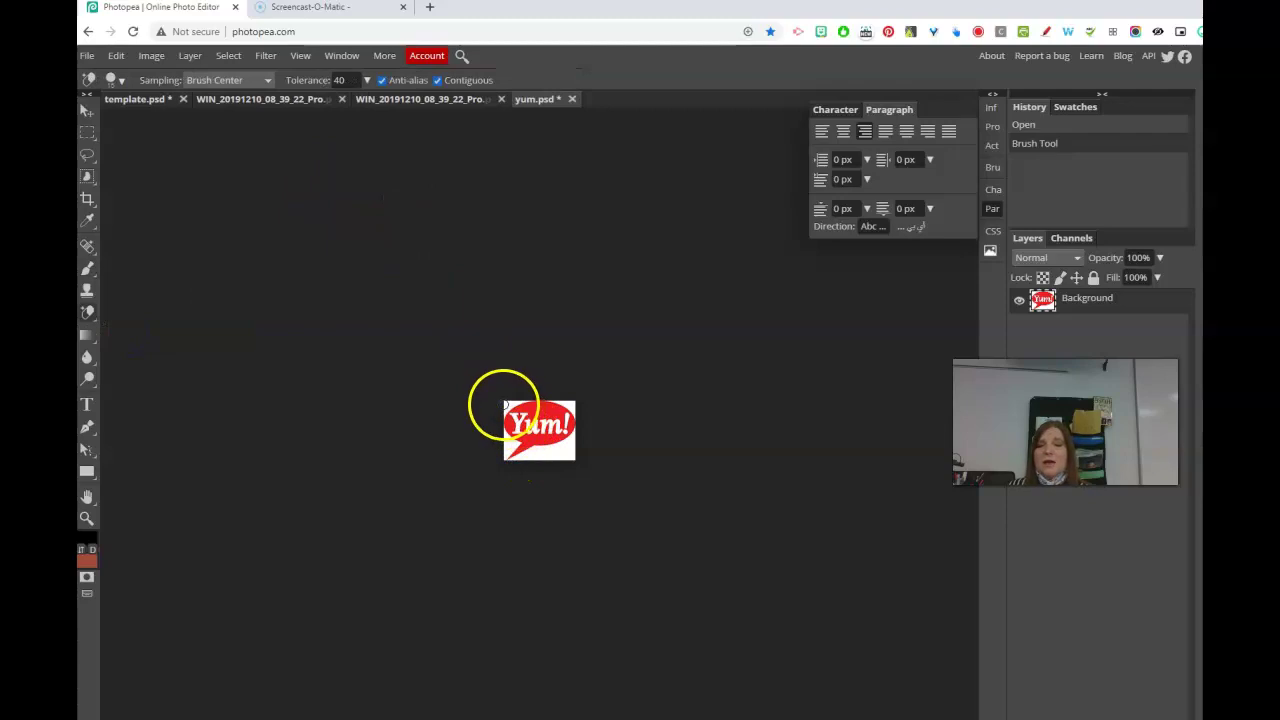
{"action": "left_click", "coordinate": [87, 519]}
{"action": "left_click", "coordinate": [575, 437]}
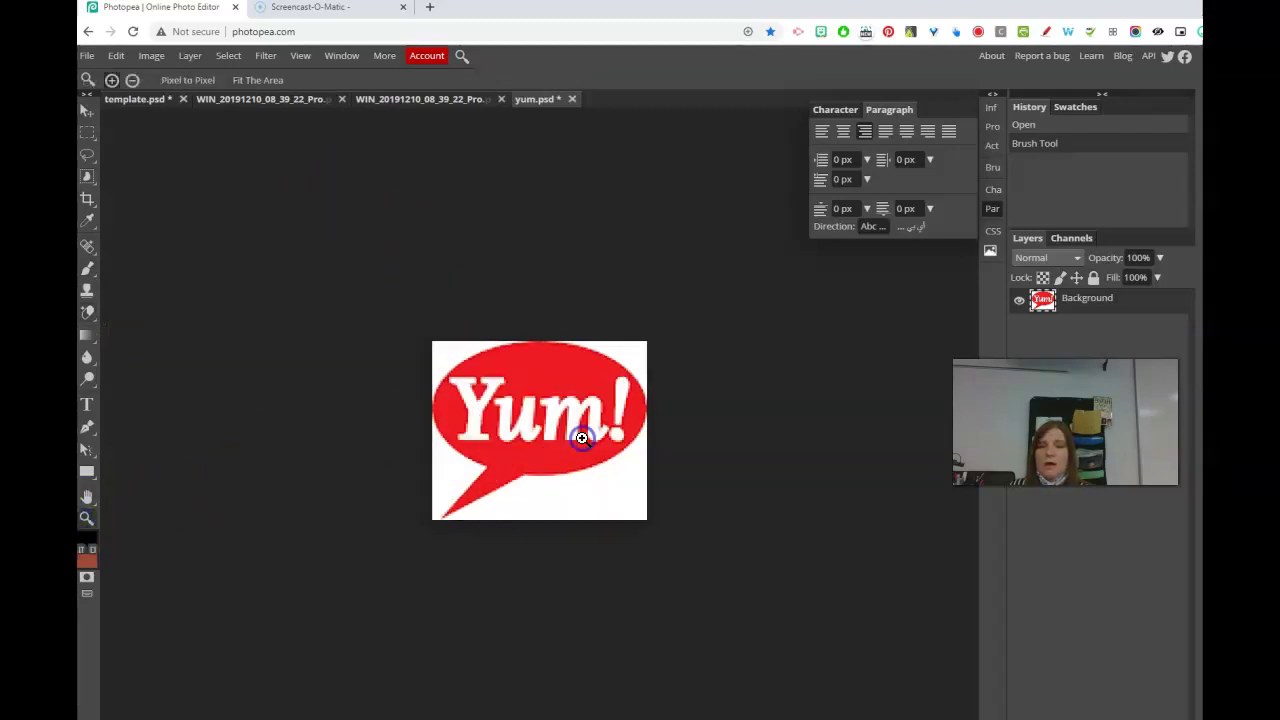
{"action": "left_click", "coordinate": [580, 435]}
{"action": "left_click", "coordinate": [582, 436]}
{"action": "left_click", "coordinate": [87, 310]}
Paint away the white at the logo's top-left, top edge, bottom-left, tail and bottom-right
{"action": "mouse_move", "coordinate": [392, 300]}
{"action": "left_mouse_down"}
{"action": "mouse_move", "coordinate": [380, 294]}
{"action": "mouse_move", "coordinate": [388, 312]}
{"action": "left_mouse_up"}
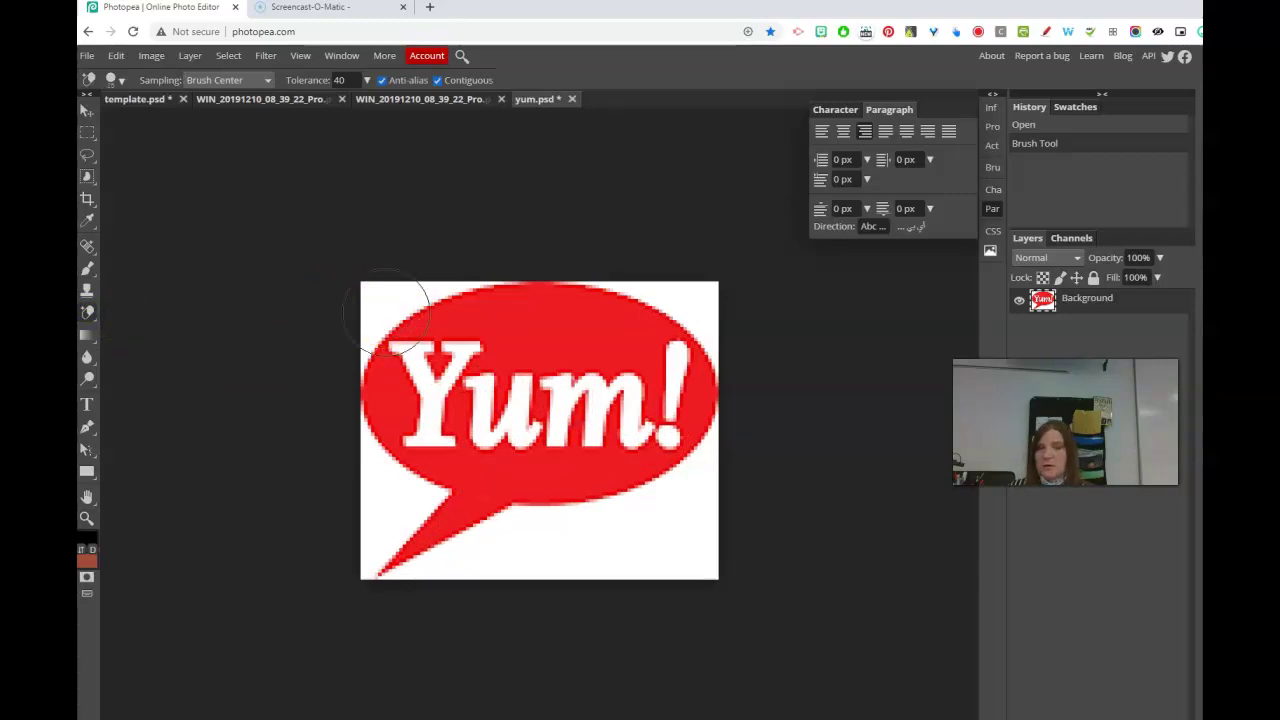
{"action": "mouse_move", "coordinate": [387, 312]}
{"action": "left_mouse_down"}
{"action": "mouse_move", "coordinate": [391, 289]}
{"action": "mouse_move", "coordinate": [440, 277]}
{"action": "mouse_move", "coordinate": [446, 292]}
{"action": "left_mouse_up"}
{"action": "left_click_drag", "start_coordinate": [345, 335], "coordinate": [355, 330]}
{"action": "left_click", "coordinate": [362, 345]}
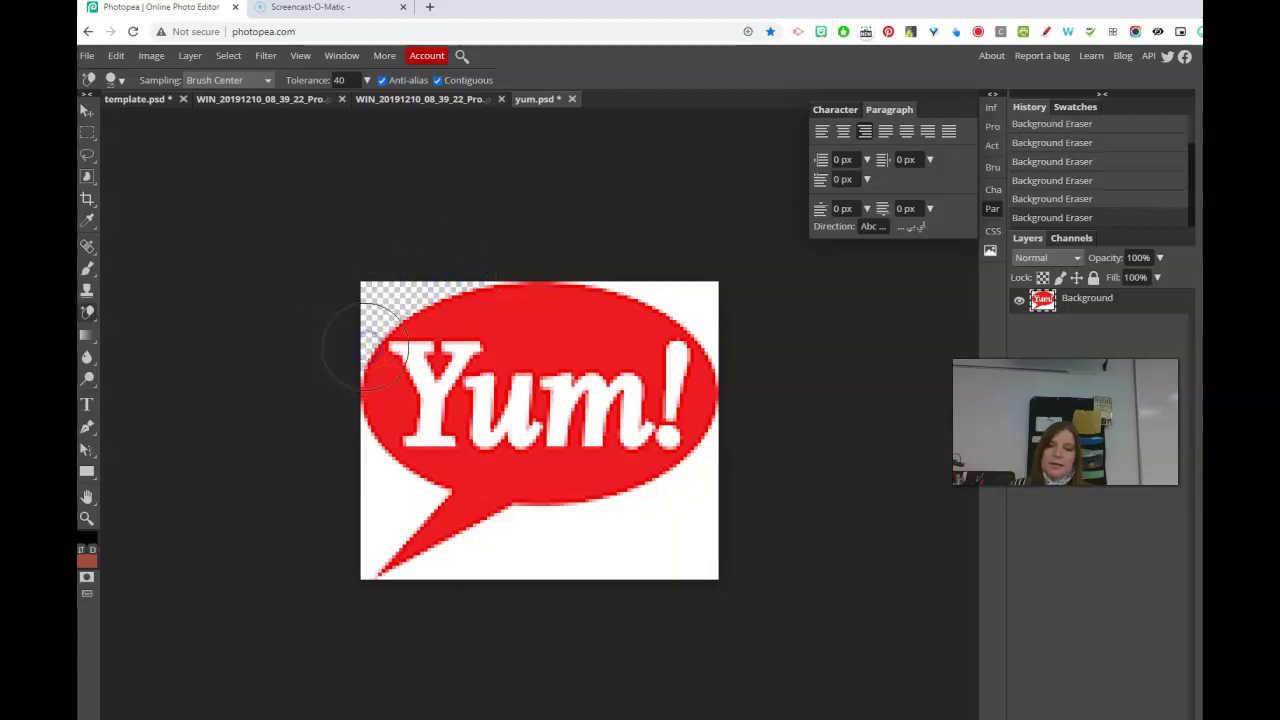
{"action": "left_click", "coordinate": [393, 499]}
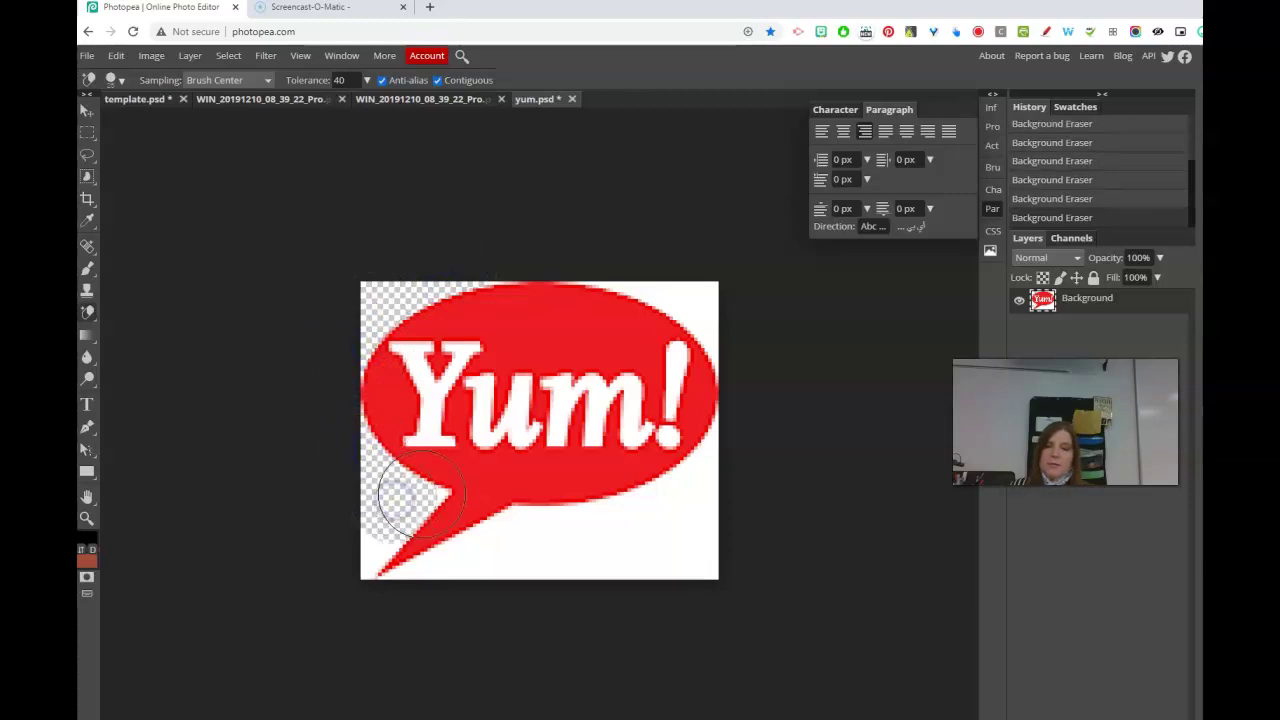
{"action": "left_click", "coordinate": [374, 554]}
{"action": "mouse_move", "coordinate": [430, 570]}
{"action": "left_mouse_down"}
{"action": "mouse_move", "coordinate": [520, 530]}
{"action": "mouse_move", "coordinate": [559, 553]}
{"action": "mouse_move", "coordinate": [570, 519]}
{"action": "mouse_move", "coordinate": [614, 518]}
{"action": "mouse_move", "coordinate": [700, 455]}
{"action": "mouse_move", "coordinate": [715, 343]}
{"action": "mouse_move", "coordinate": [666, 305]}
{"action": "mouse_move", "coordinate": [712, 309]}
{"action": "mouse_move", "coordinate": [614, 286]}
{"action": "left_mouse_up"}
{"action": "mouse_move", "coordinate": [706, 556]}
{"action": "left_mouse_down"}
{"action": "mouse_move", "coordinate": [700, 534]}
{"action": "mouse_move", "coordinate": [669, 563]}
{"action": "mouse_move", "coordinate": [531, 583]}
{"action": "mouse_move", "coordinate": [675, 585]}
{"action": "left_mouse_up"}
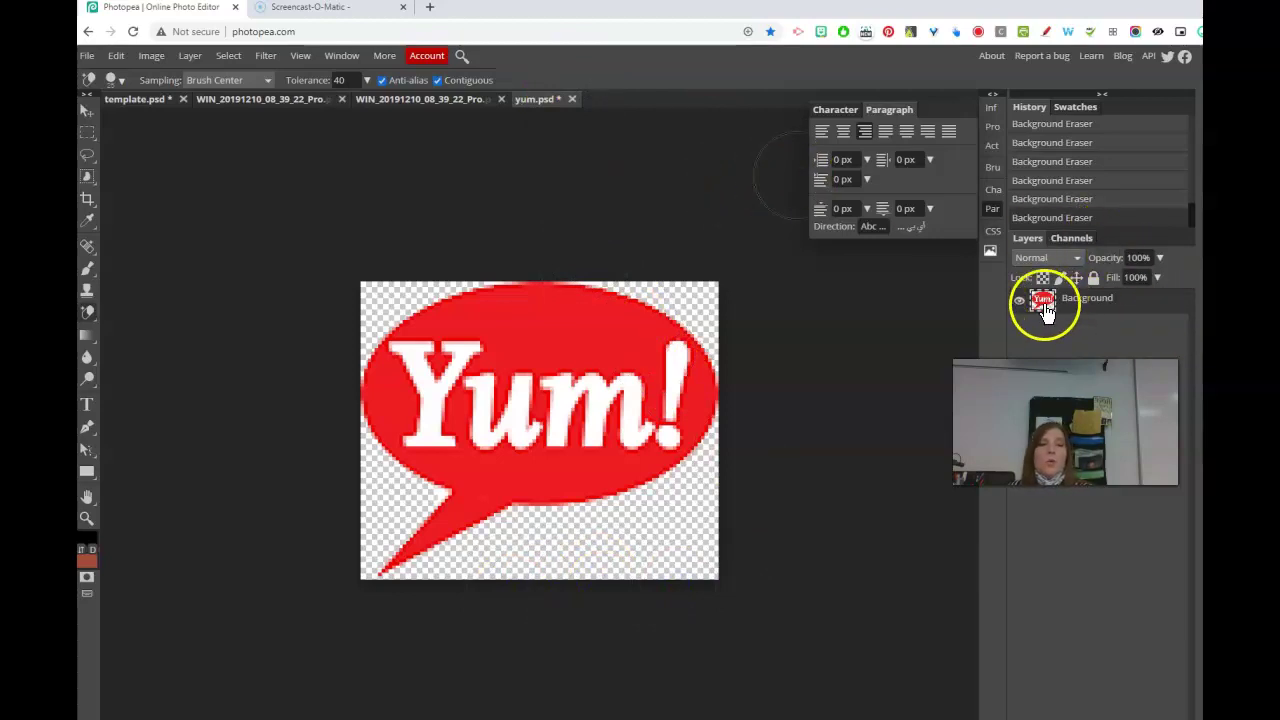
Select the logo's layer in yum.psd and drag it into the portrait photo document
{"action": "left_click", "coordinate": [409, 100]}
{"action": "left_click_drag", "start_coordinate": [510, 100], "coordinate": [537, 98]}
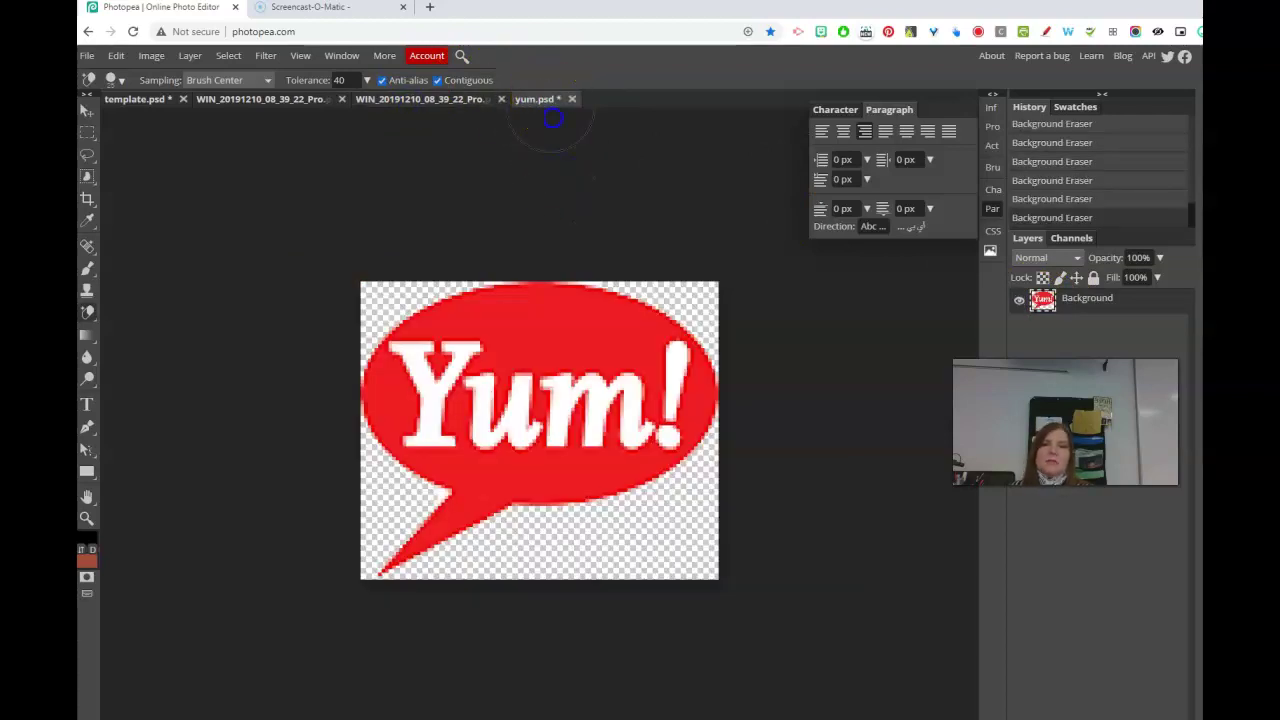
{"action": "left_click", "coordinate": [551, 104]}
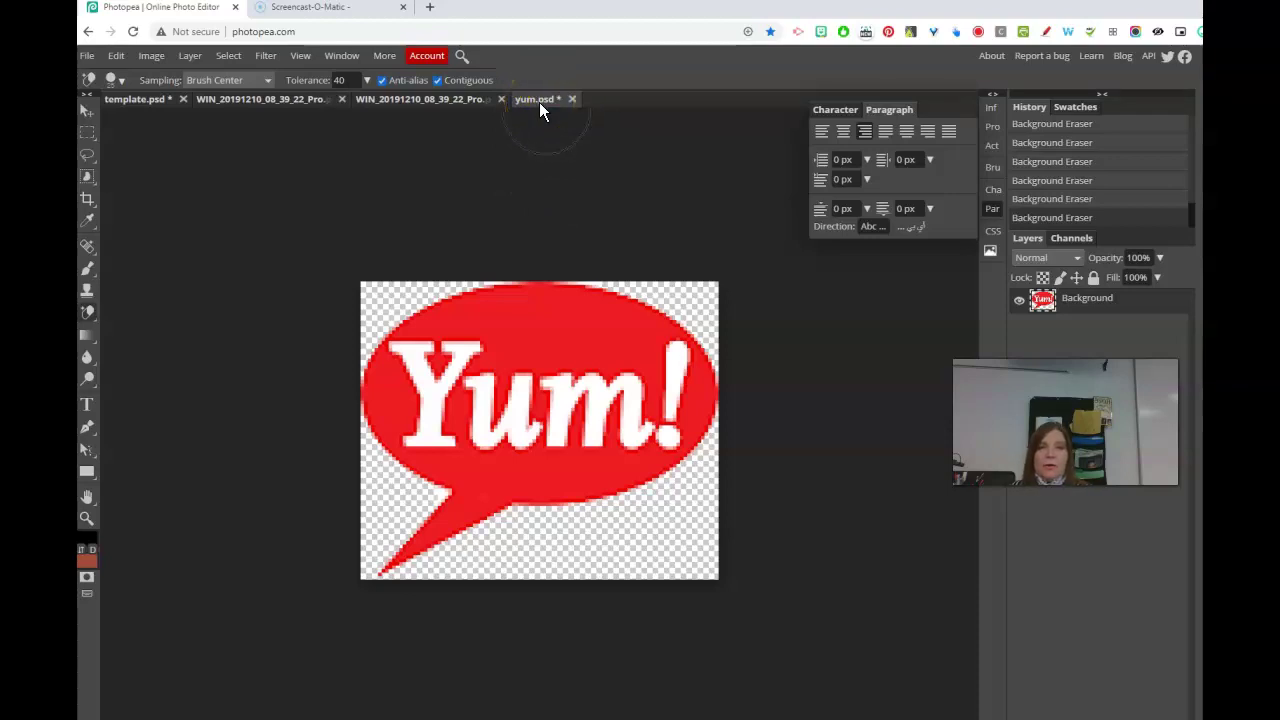
{"action": "left_click", "coordinate": [1083, 322]}
{"action": "left_click", "coordinate": [437, 97]}
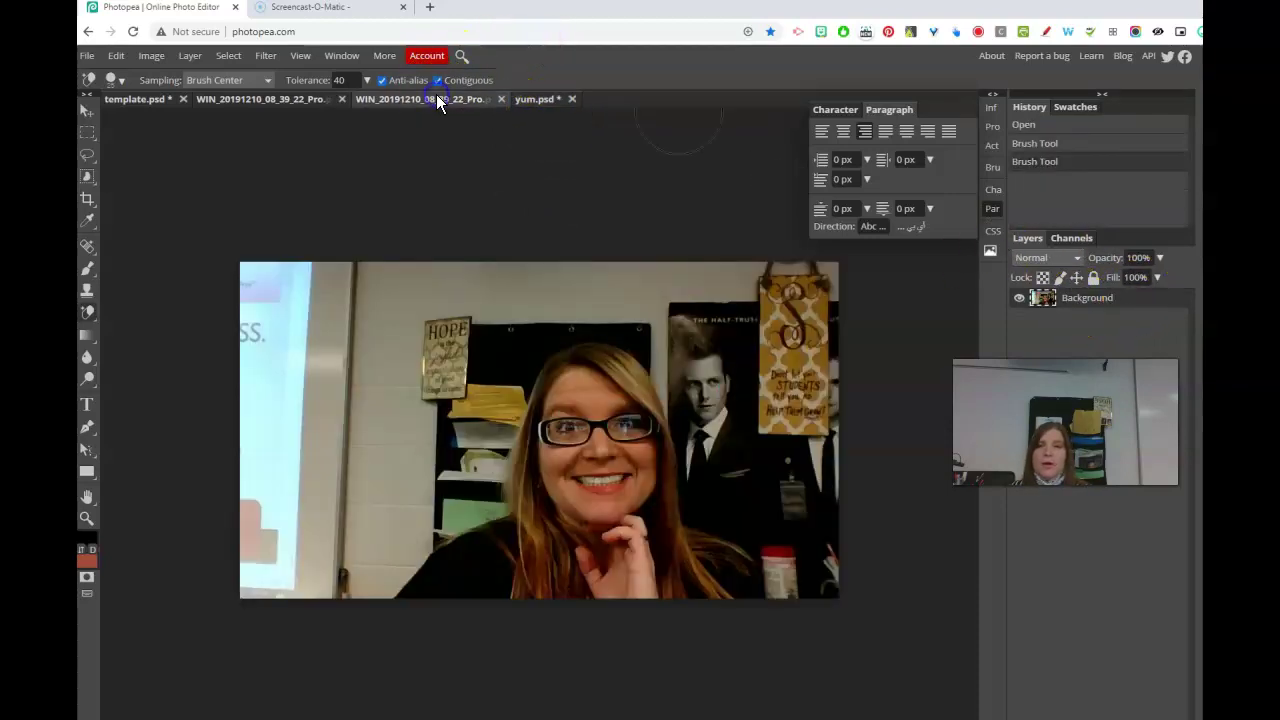
{"action": "left_click", "coordinate": [542, 103]}
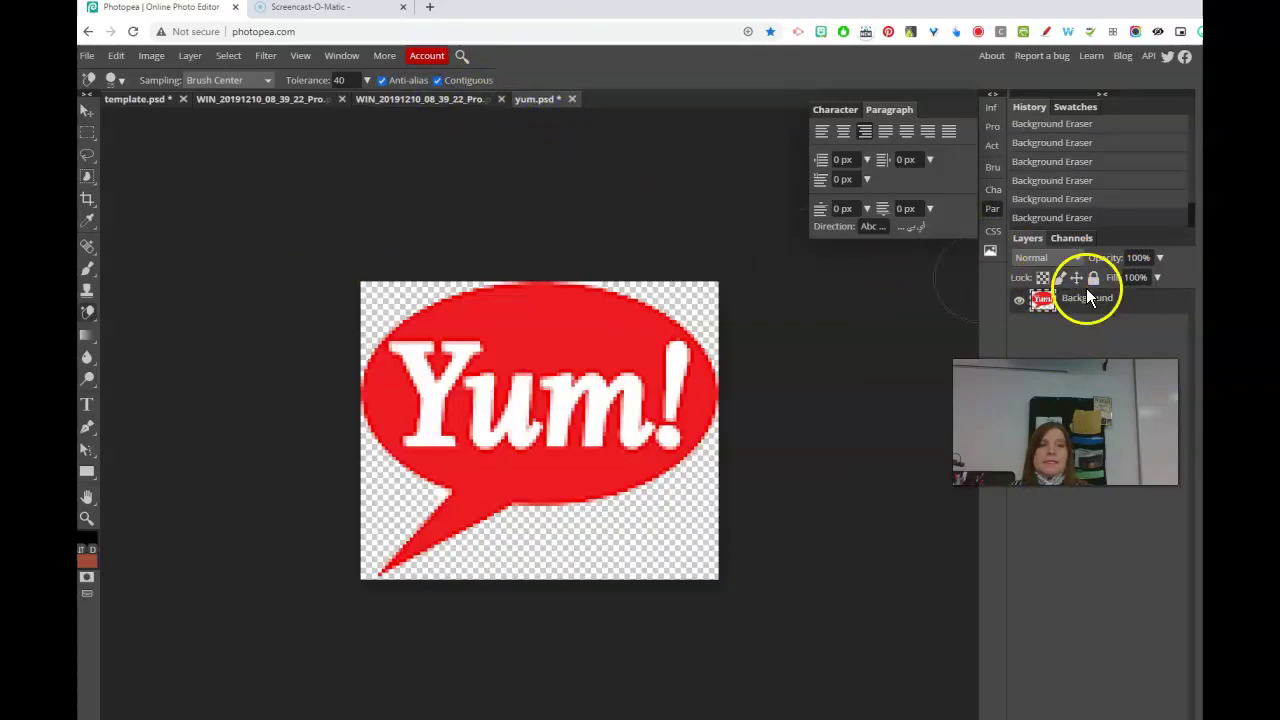
{"action": "left_click_drag", "start_coordinate": [1133, 308], "coordinate": [451, 104]}
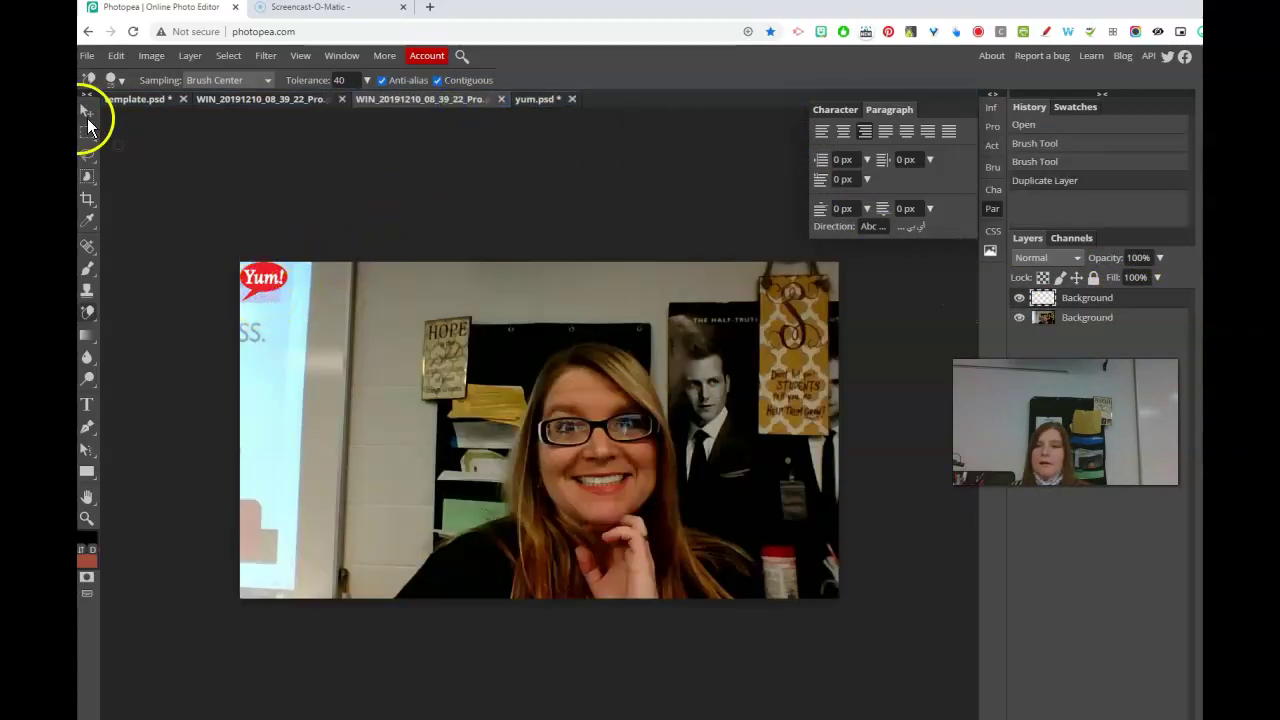
Move the logo next to the woman's head, then bring up the cut-out portrait document
{"action": "left_click", "coordinate": [89, 112]}
{"action": "left_click_drag", "start_coordinate": [271, 271], "coordinate": [688, 387]}
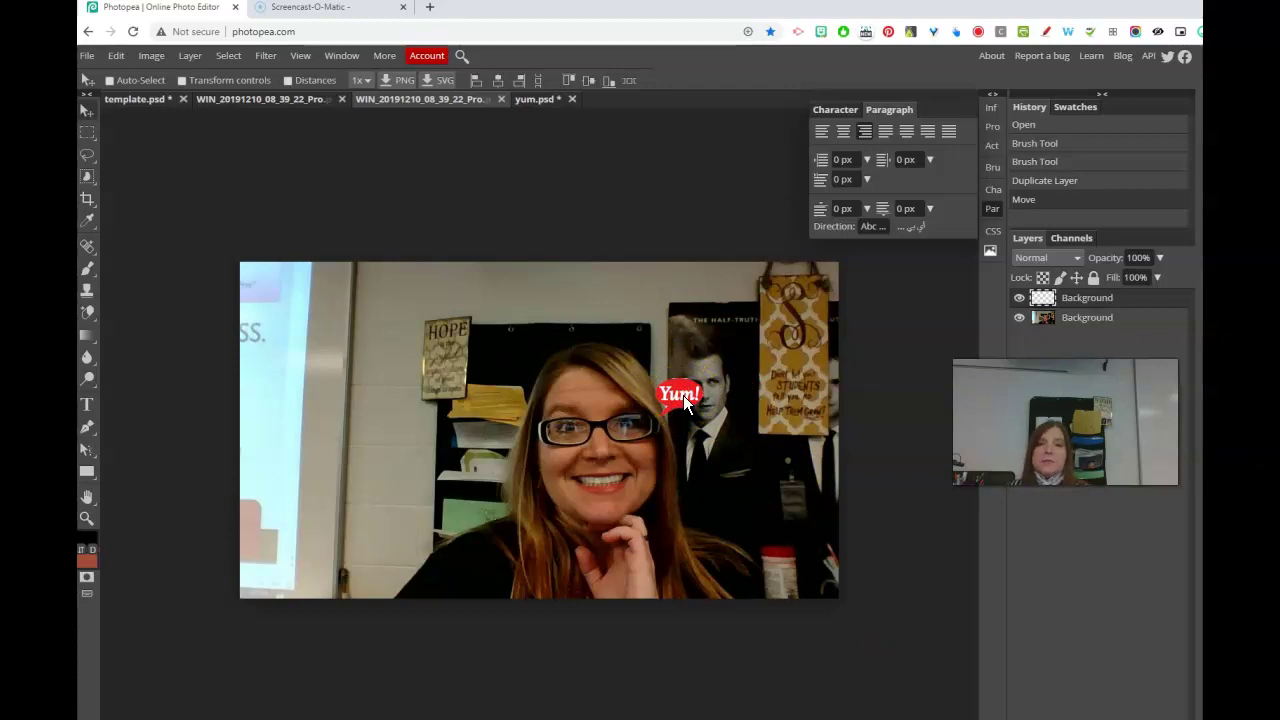
{"action": "left_click", "coordinate": [295, 100]}
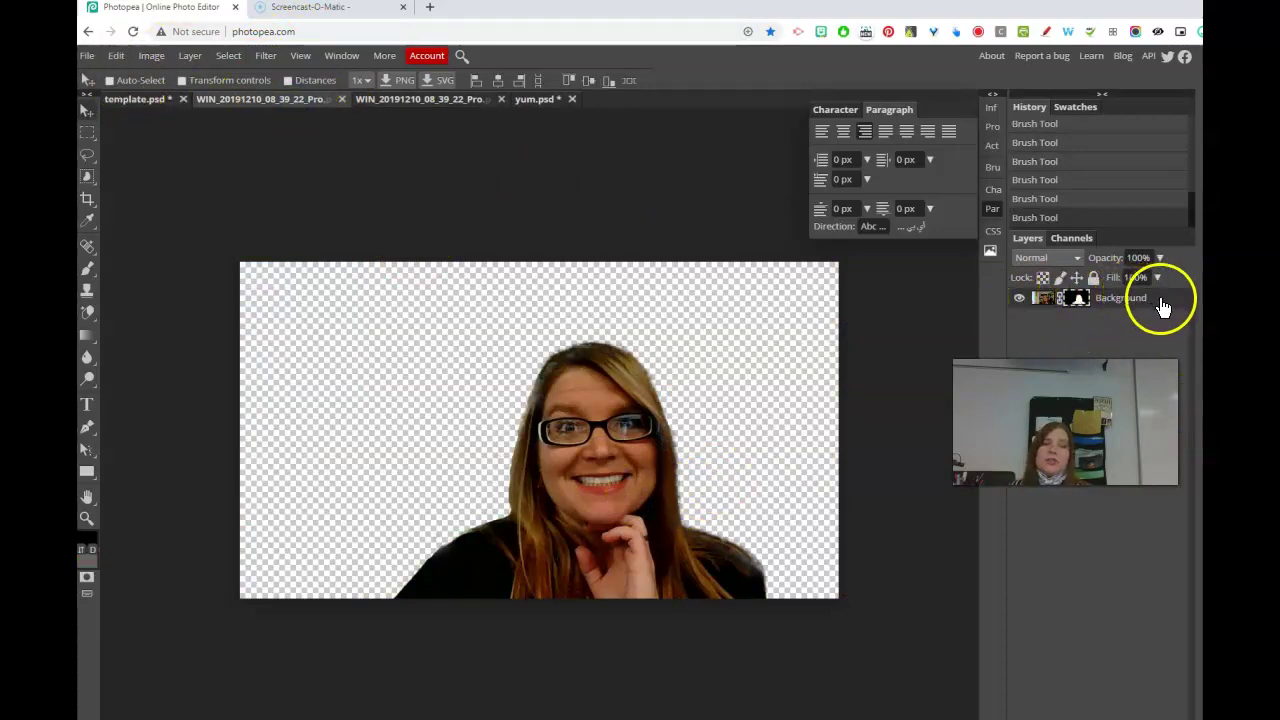
Drag the cut-out woman into template.psd and shift her left toward the flower
{"action": "left_click_drag", "start_coordinate": [1162, 300], "coordinate": [174, 100]}
{"action": "left_click_drag", "start_coordinate": [608, 465], "coordinate": [520, 486]}
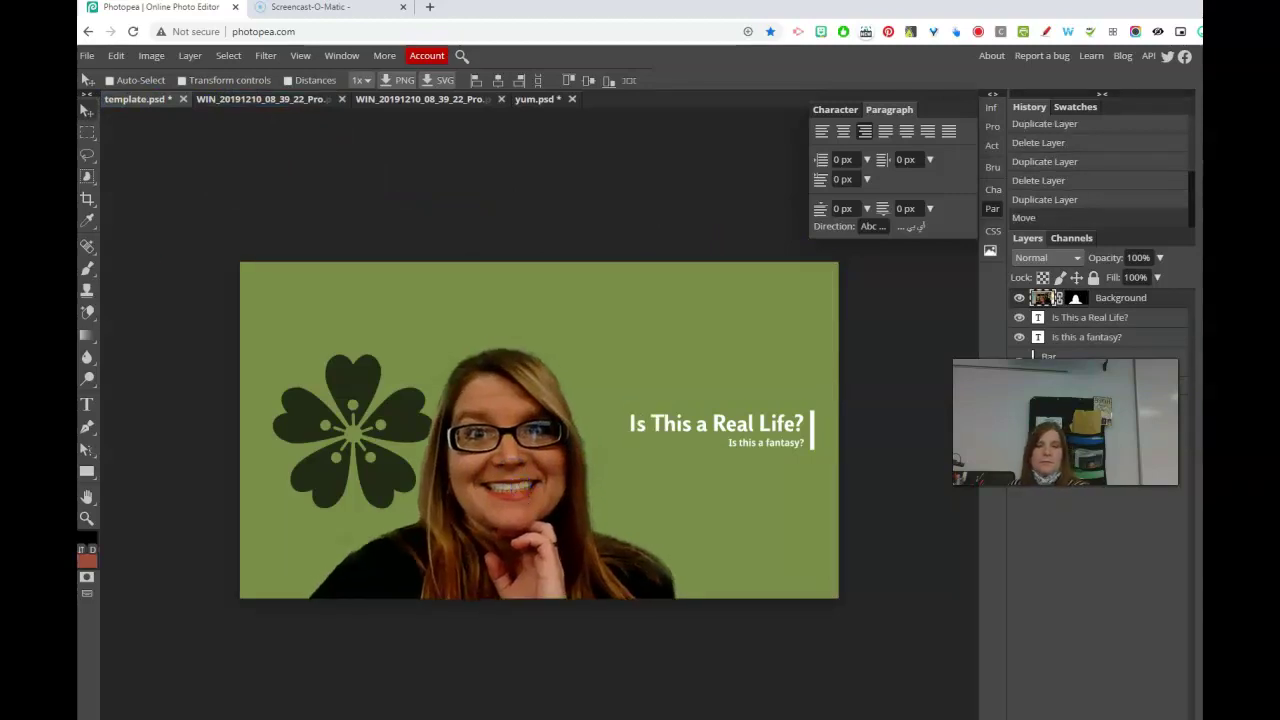